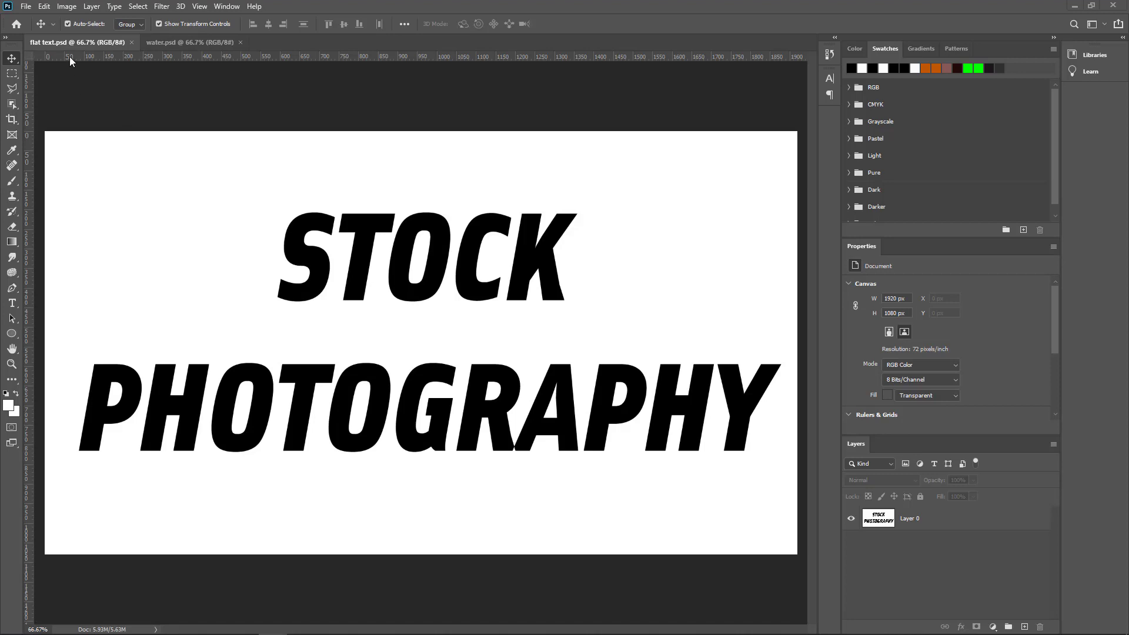
# - Duplicate the flat text.psd image as a new document named "shadow"
pyautogui.click(67, 7)
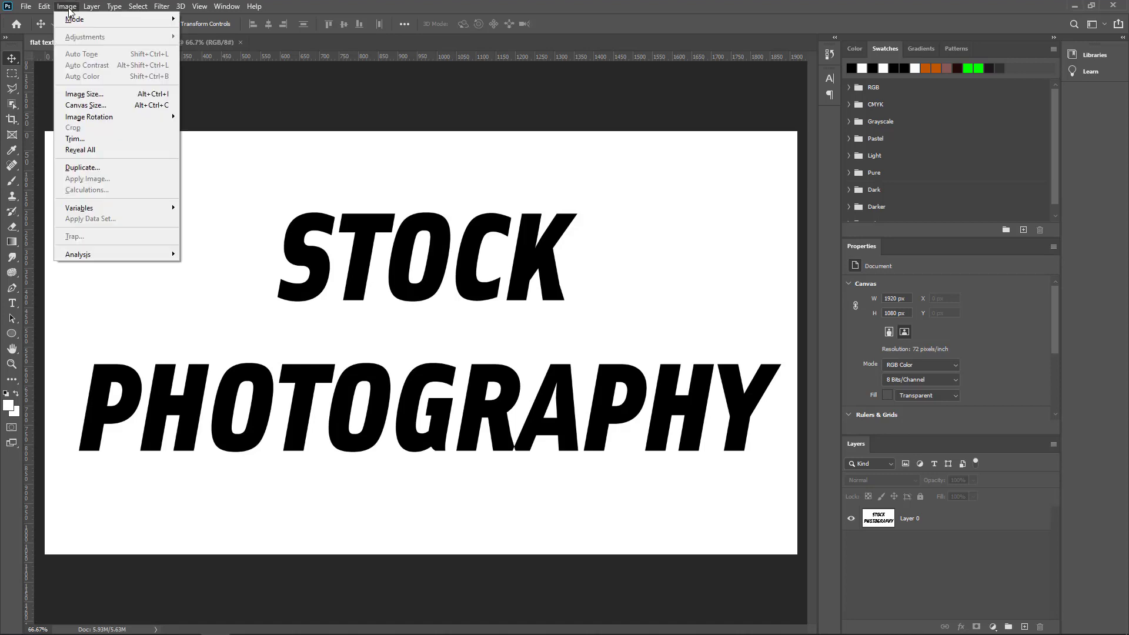
pyautogui.click(83, 169)
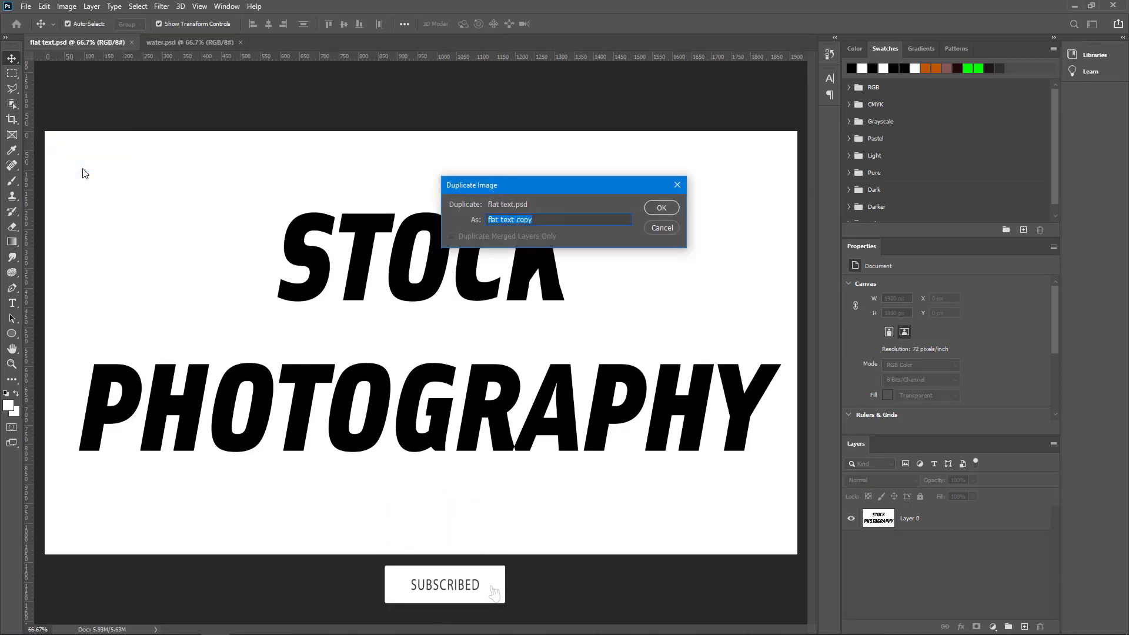
pyautogui.write('sh')
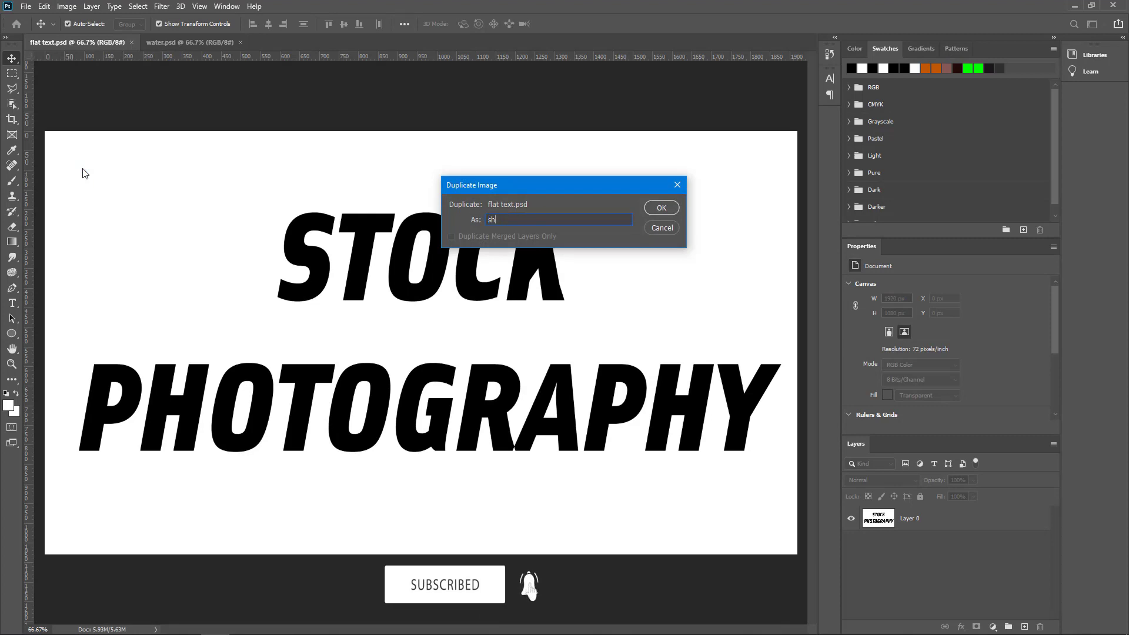
pyautogui.write('adow')
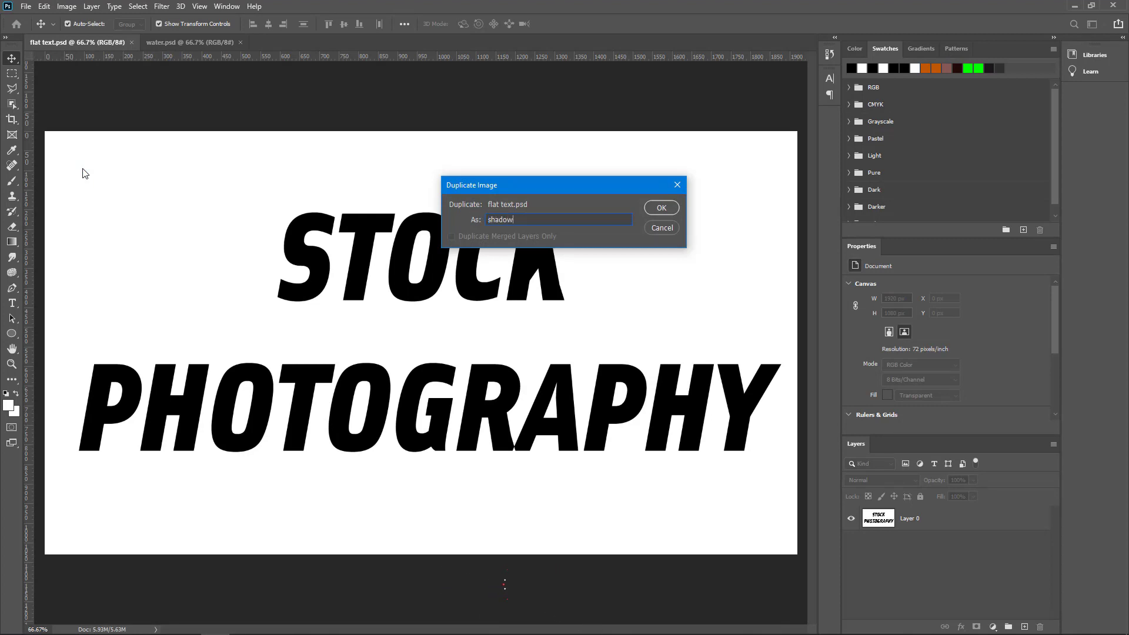
pyautogui.click(660, 209)
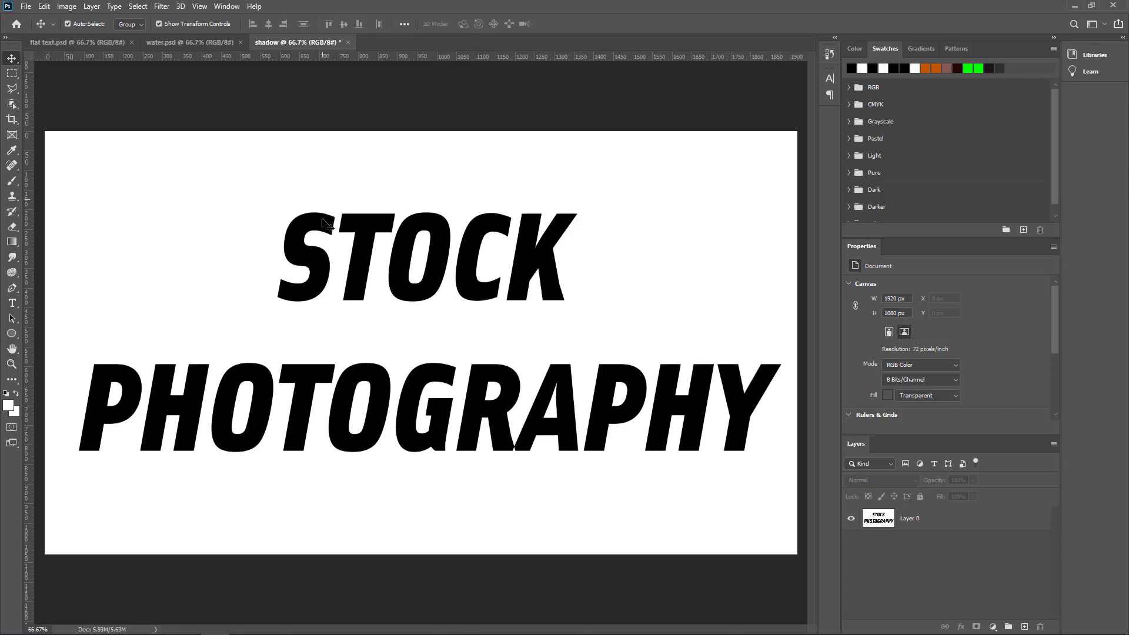
# - Apply a Gaussian Blur with a 20-pixel radius to Layer 0 of the shadow document
pyautogui.click(163, 6)
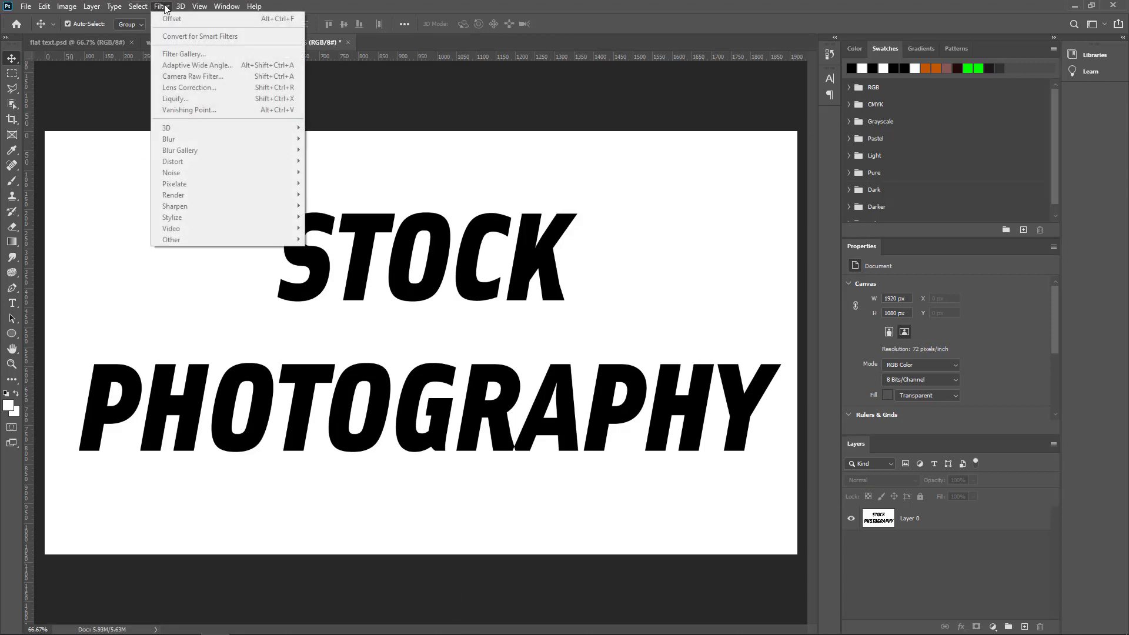
pyautogui.click(893, 523)
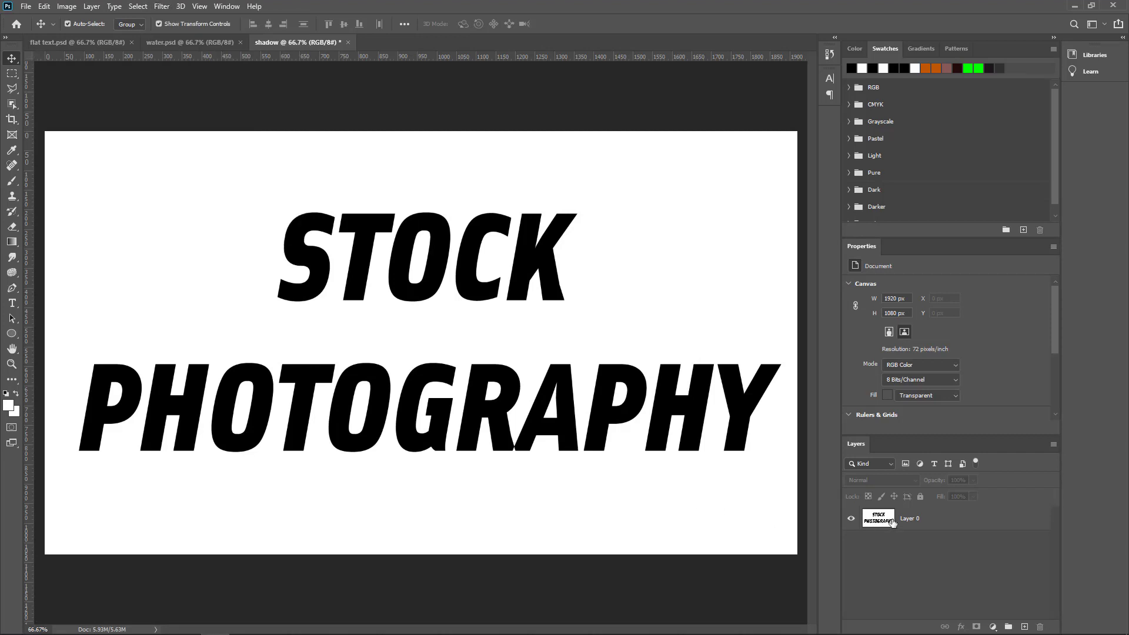
pyautogui.click(892, 523)
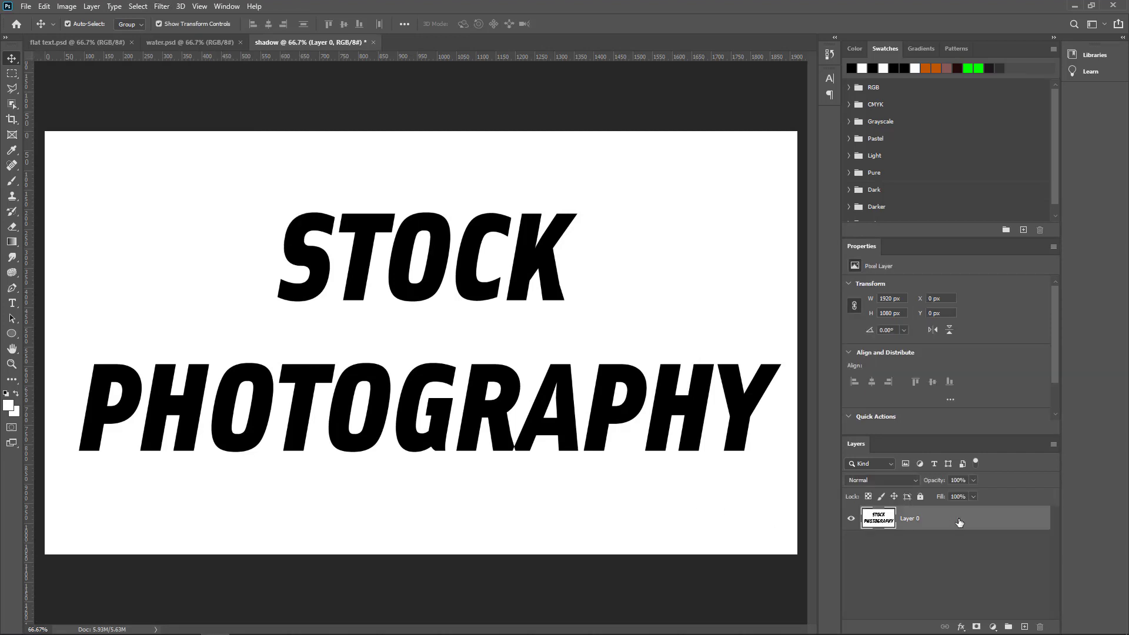
pyautogui.click(164, 7)
pyautogui.moveTo(197, 145)
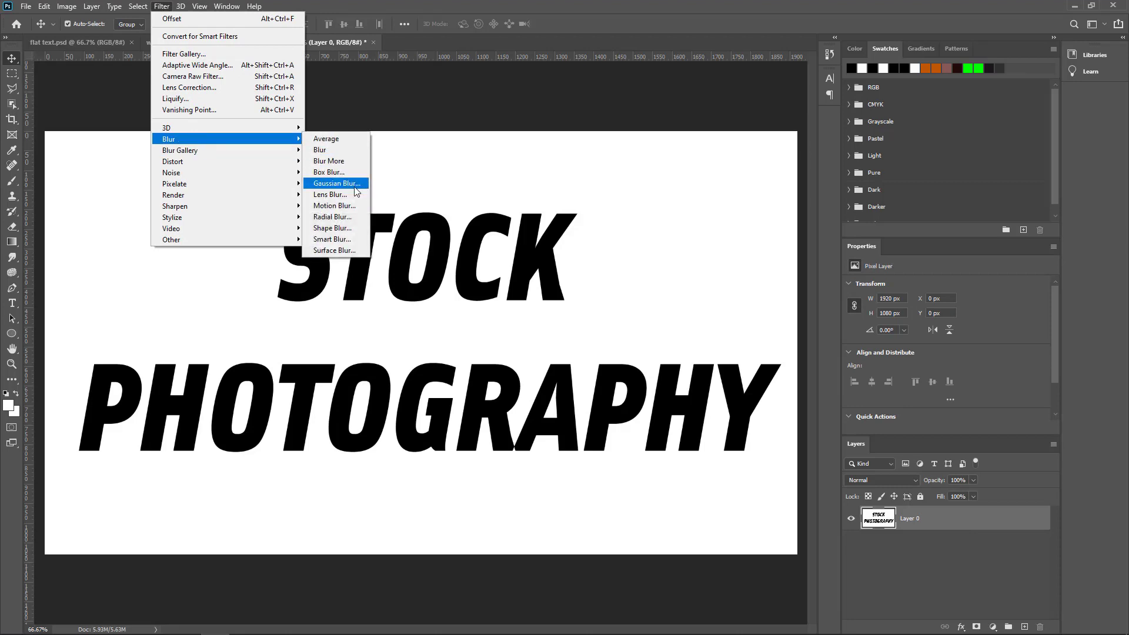
pyautogui.click(337, 184)
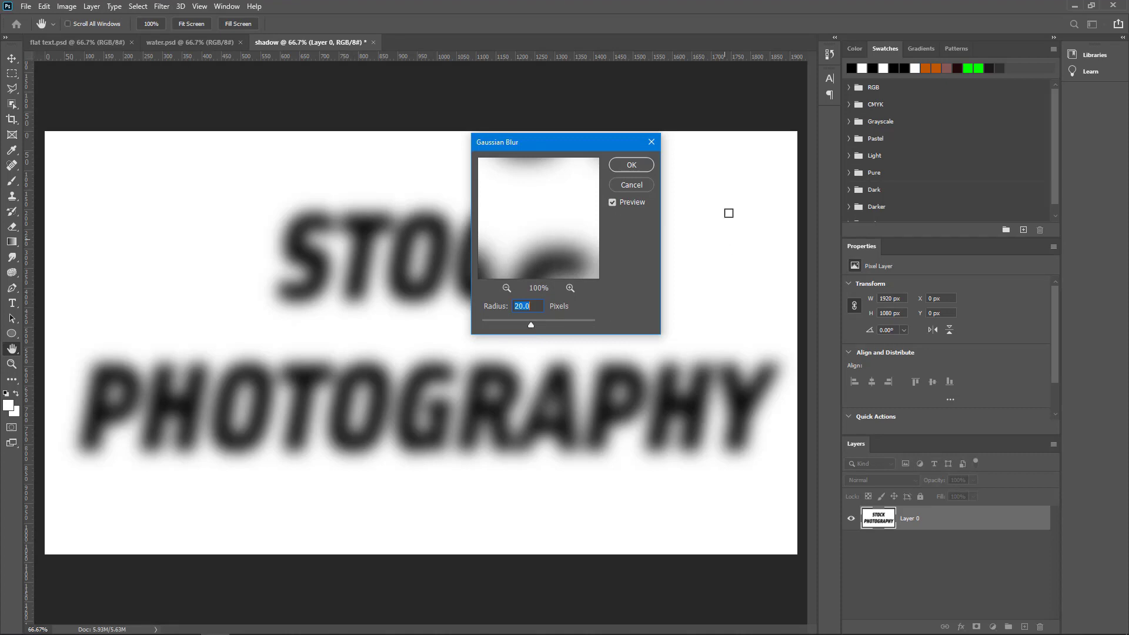
pyautogui.click(633, 166)
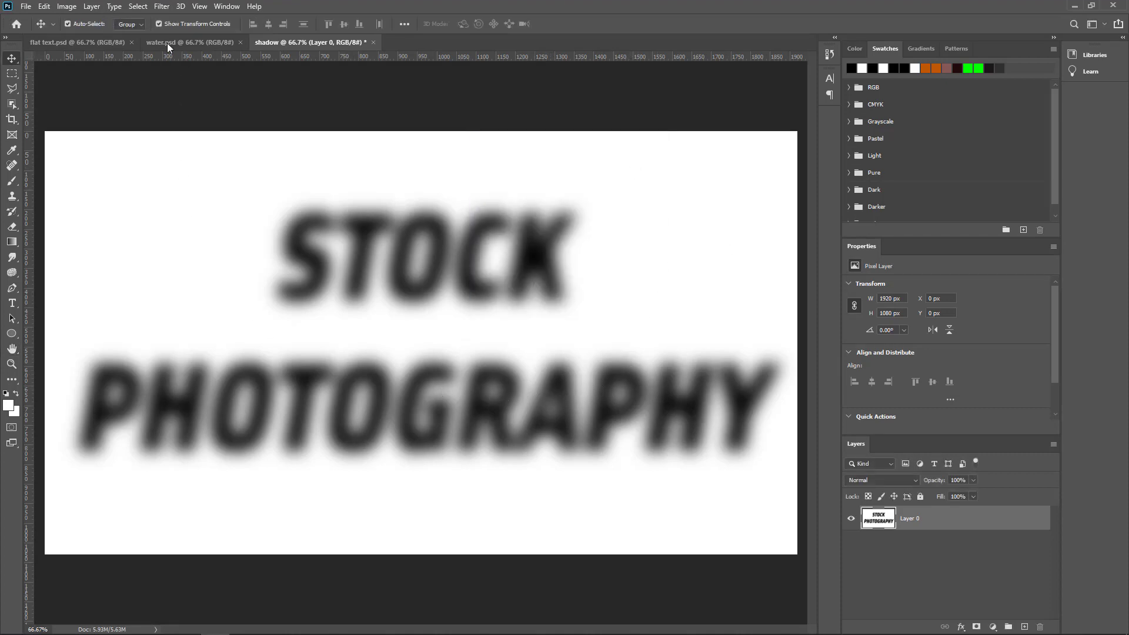
# - Offset the blurred shadow text 20 pixels right and 20 pixels down, with undefined areas set to Wrap Around
pyautogui.click(163, 8)
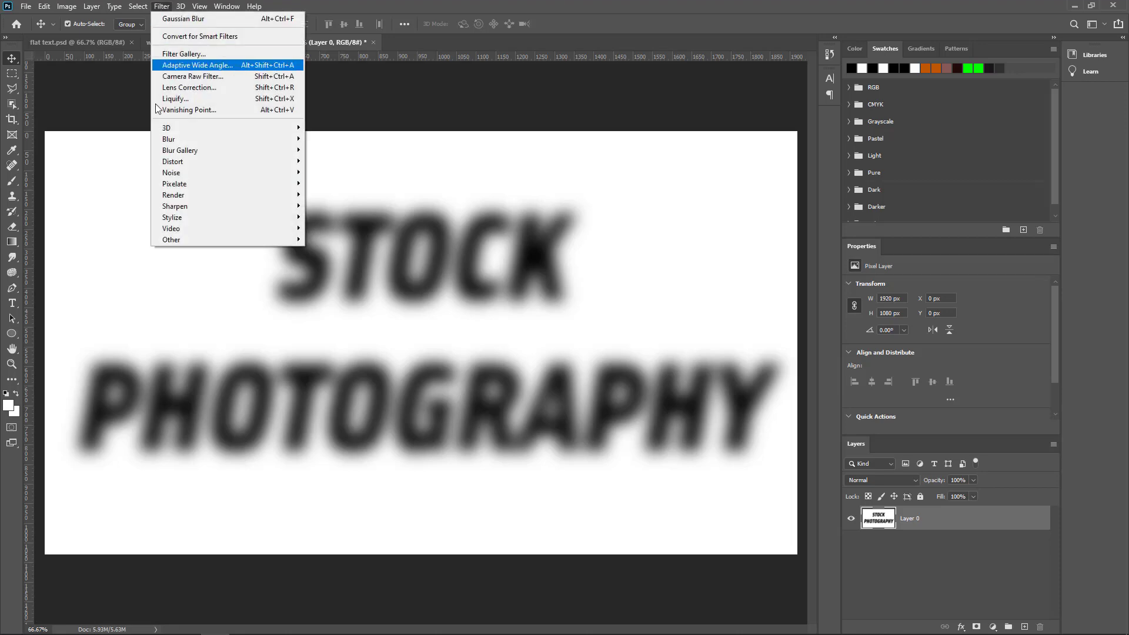
pyautogui.moveTo(180, 240)
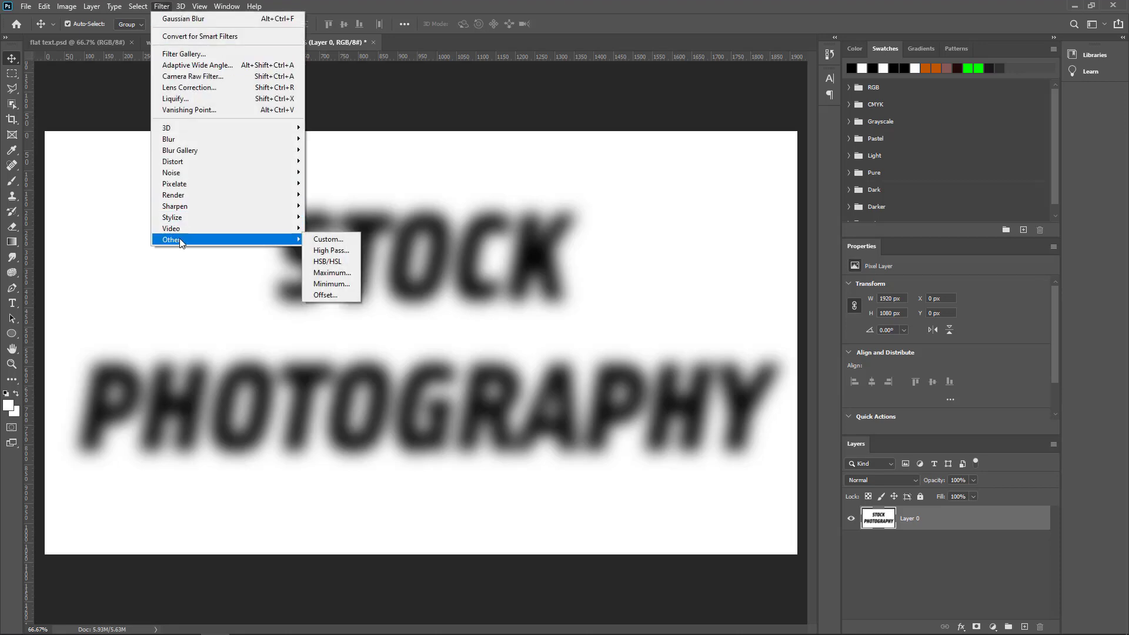
pyautogui.click(333, 293)
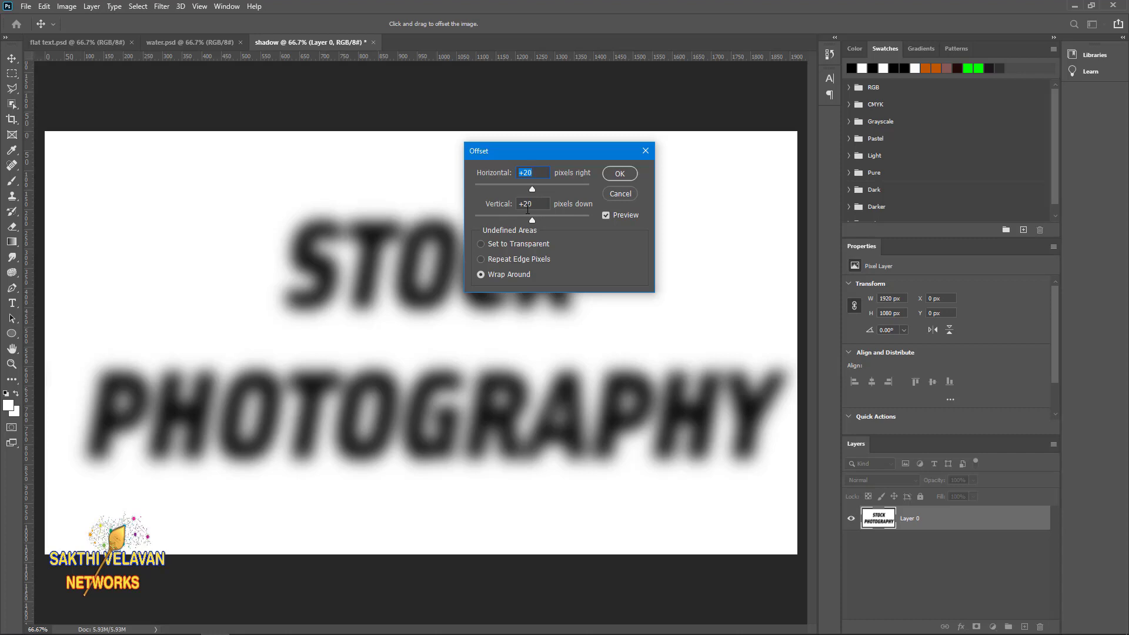
pyautogui.click(618, 174)
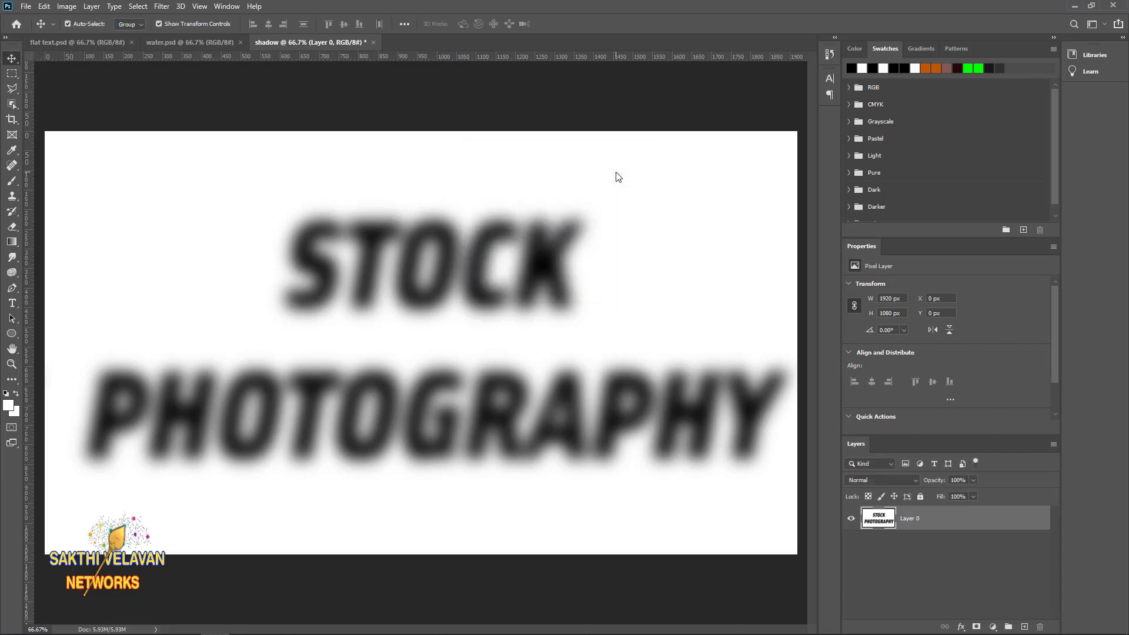
# - Switch to flat text.psd and invert the colours of Layer 0
pyautogui.click(55, 41)
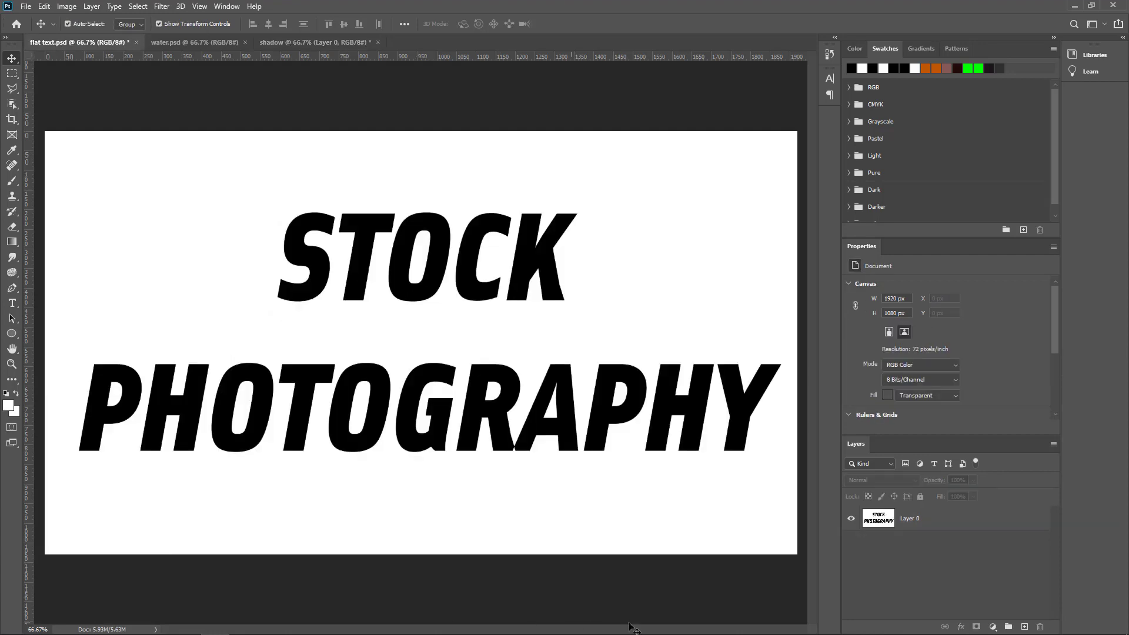
pyautogui.click(914, 527)
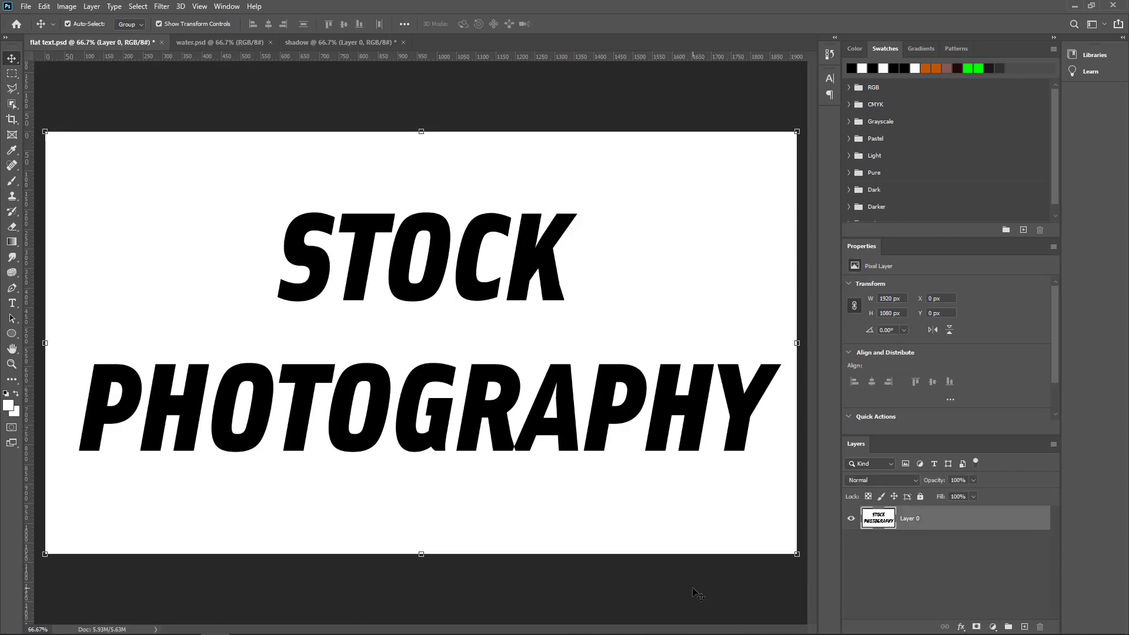
pyautogui.hotkey('ctrl', 'i')
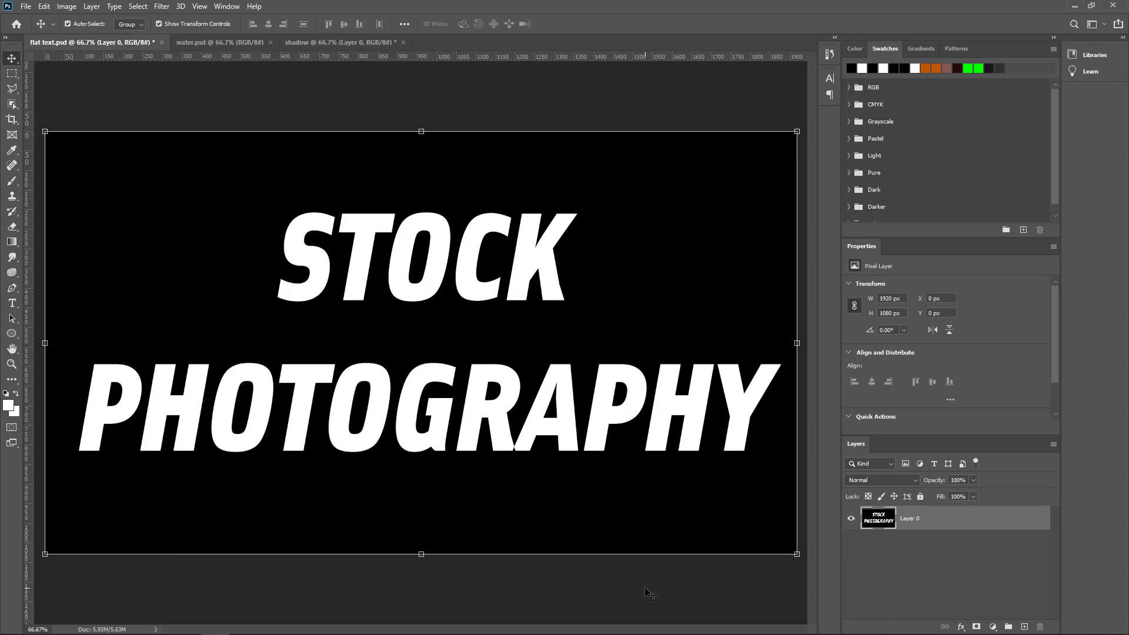
# - Start a Calculations operation with flat text.psd as Source 1 and shadow as Source 2
pyautogui.click(67, 7)
pyautogui.click(66, 190)
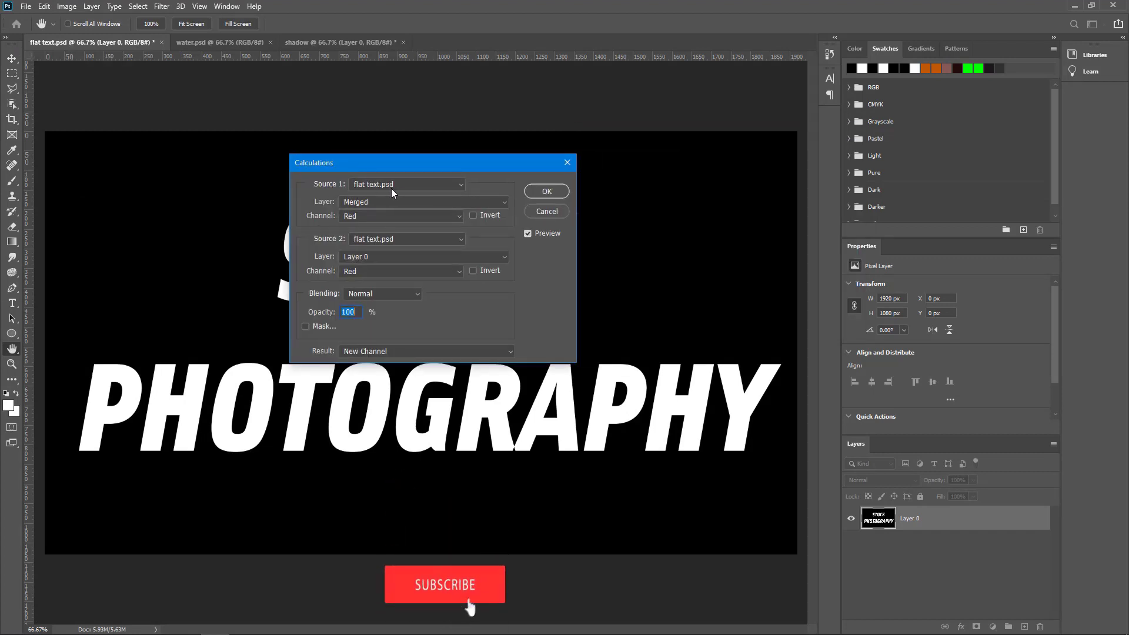
pyautogui.click(429, 185)
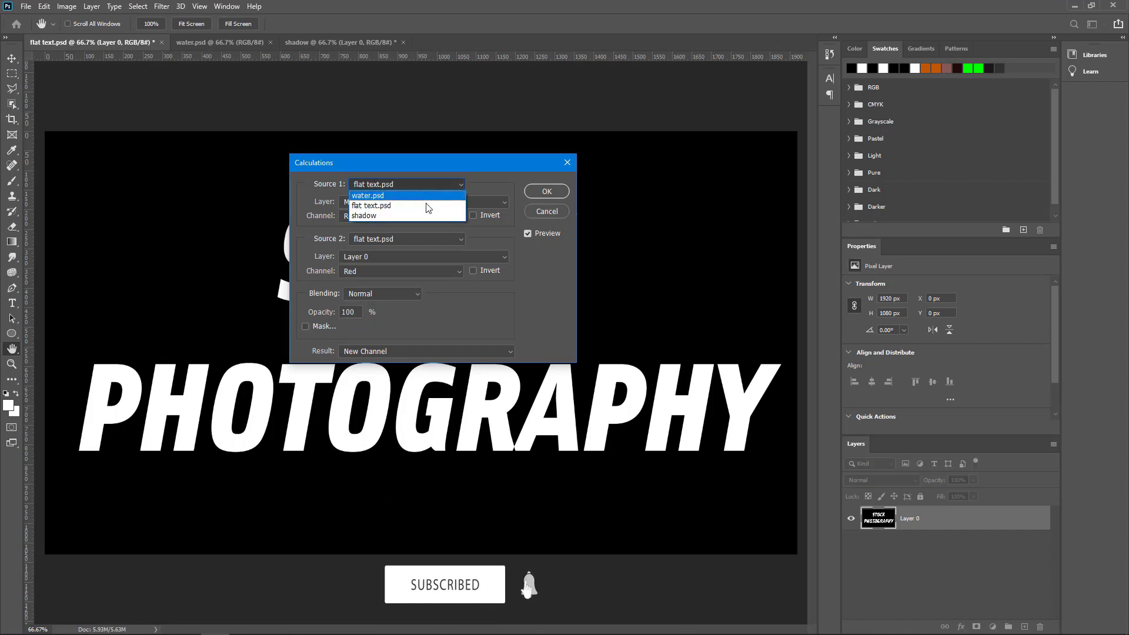
pyautogui.click(419, 205)
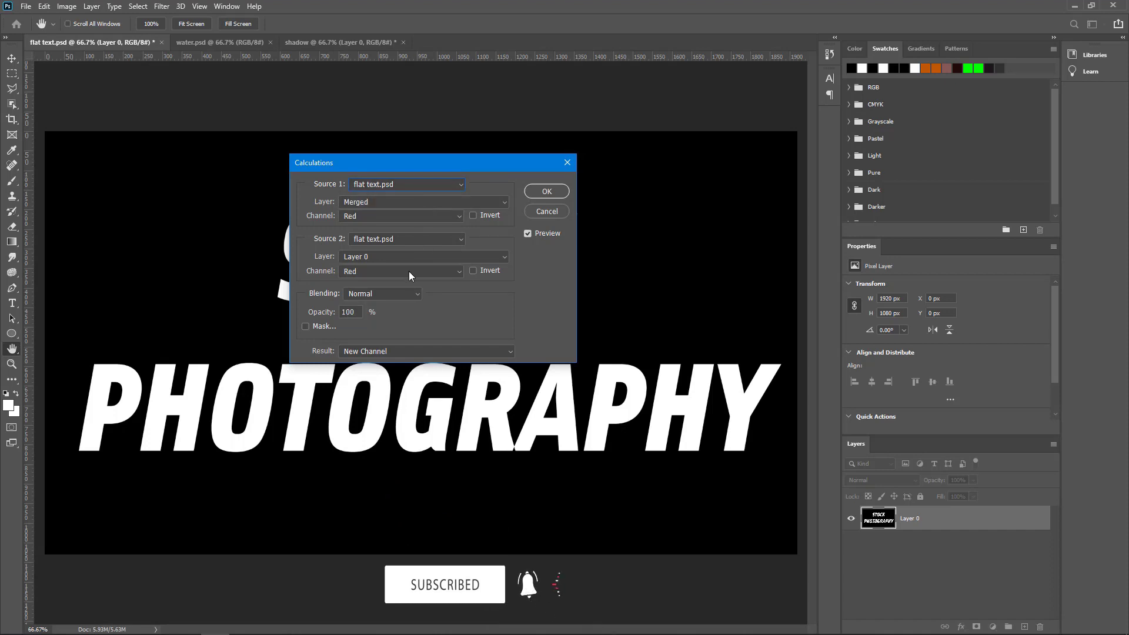
pyautogui.click(388, 241)
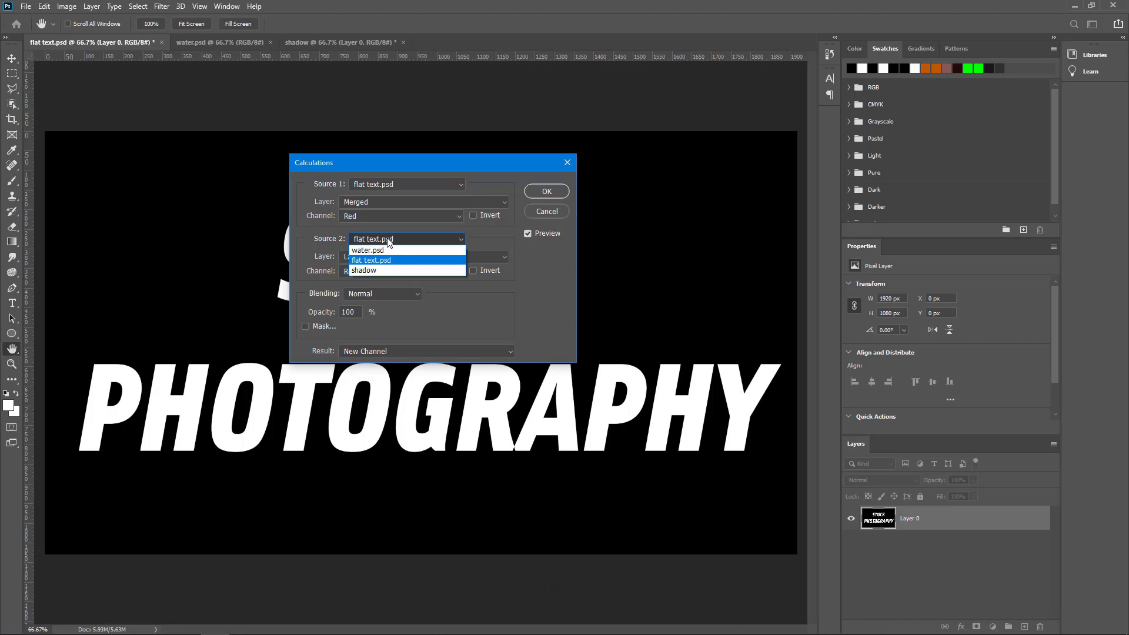
pyautogui.click(380, 273)
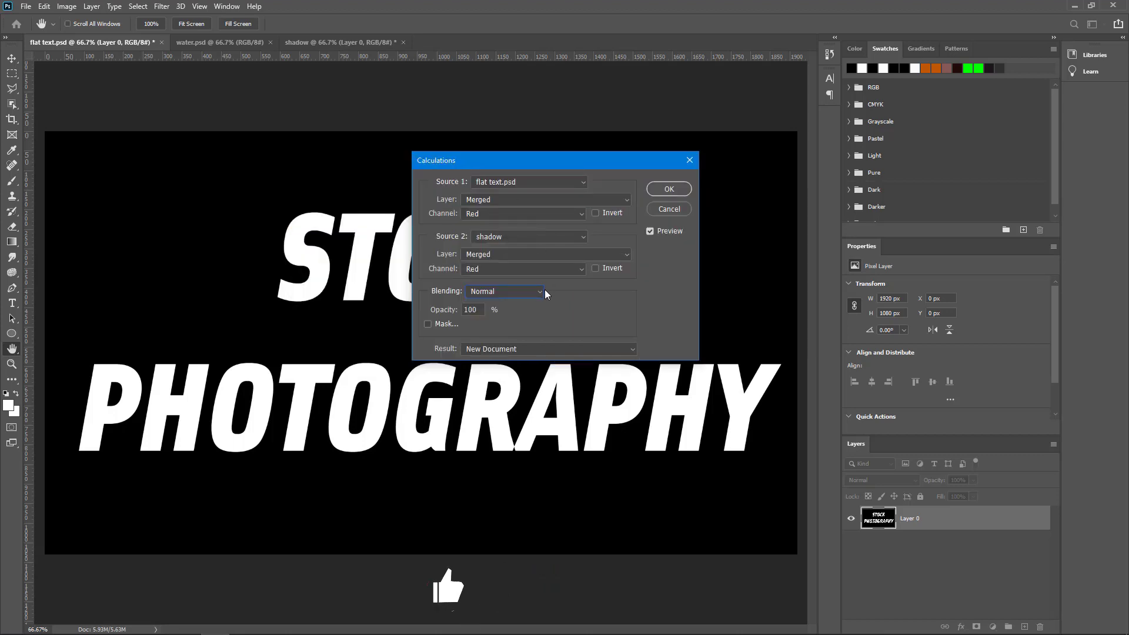
# - Set the Calculations blending to Screen and output the result as a new document
pyautogui.click(516, 292)
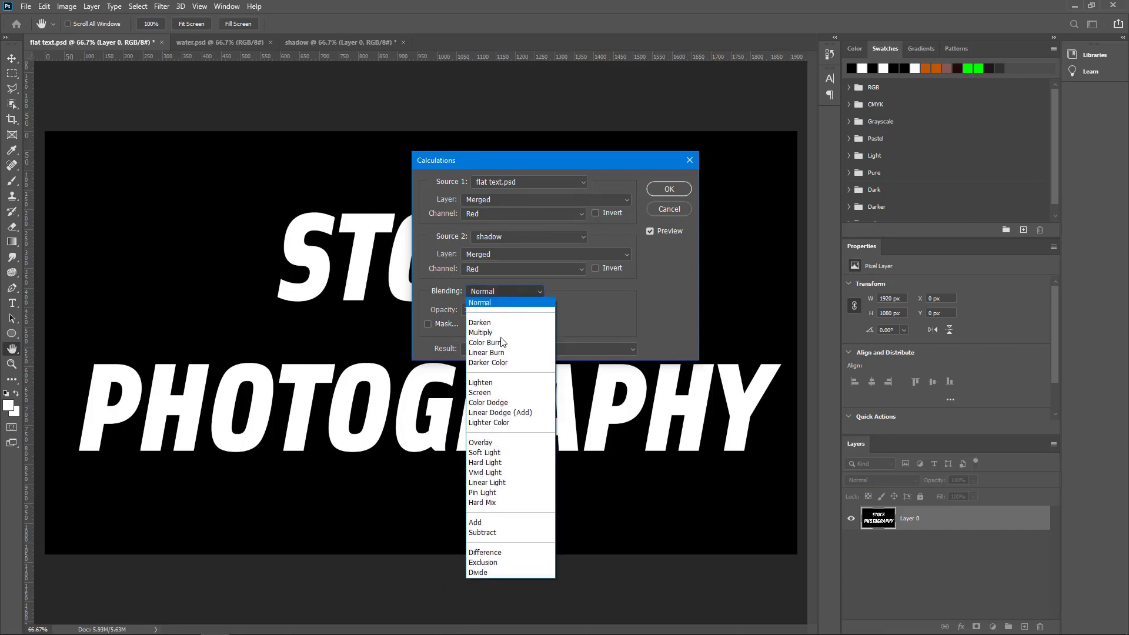
pyautogui.click(503, 394)
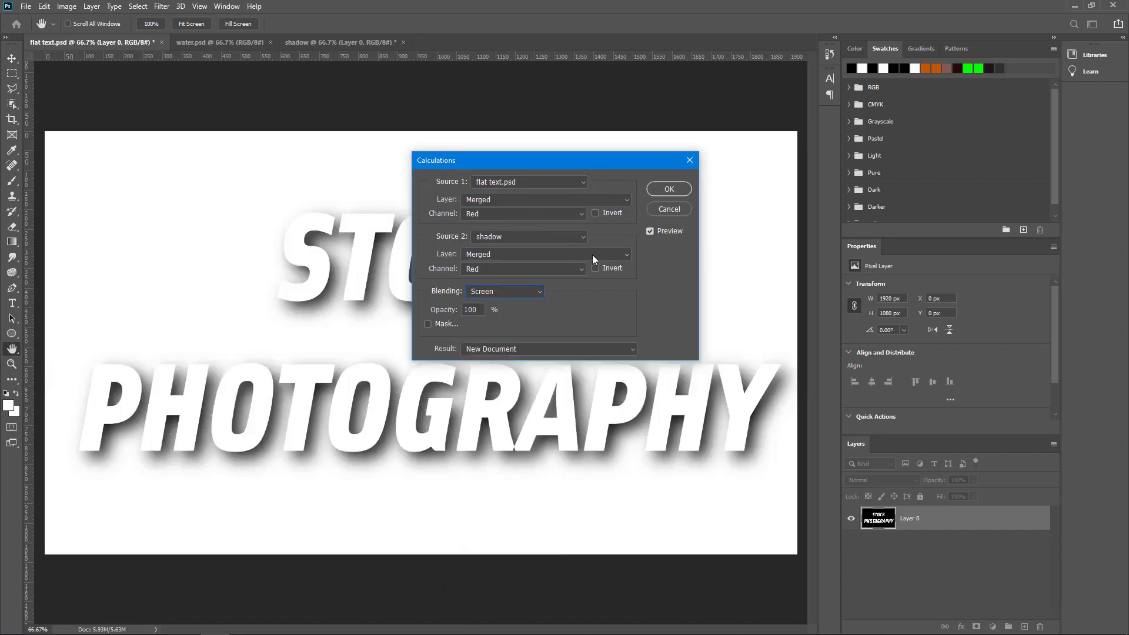
pyautogui.moveTo(527, 161); pyautogui.dragTo(713, 72)
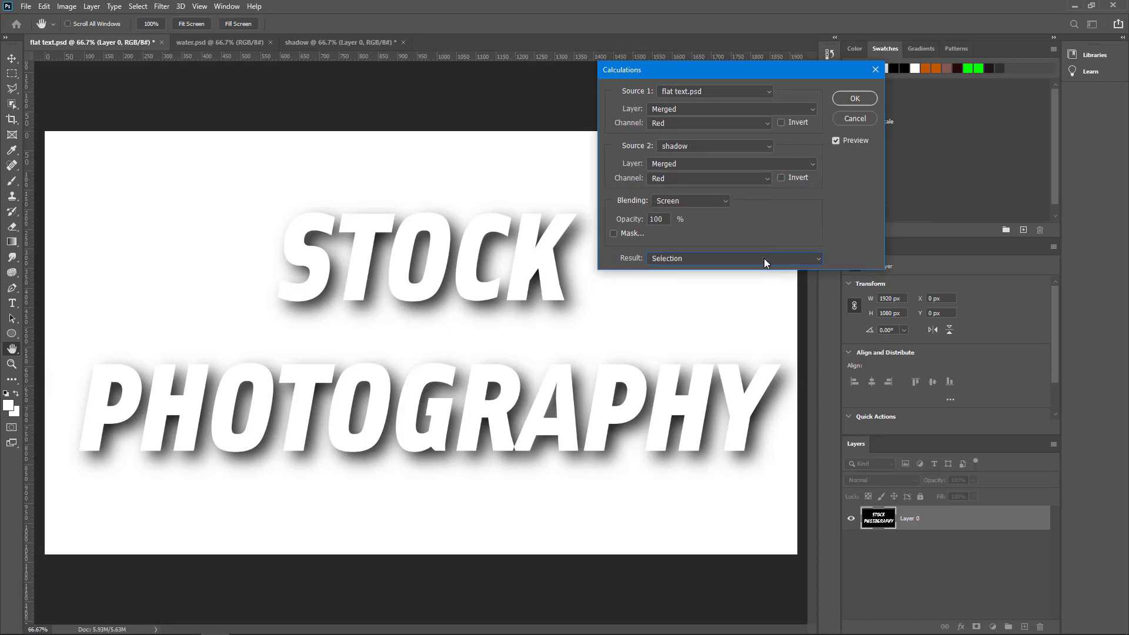
pyautogui.click(722, 258)
pyautogui.click(722, 271)
pyautogui.click(851, 99)
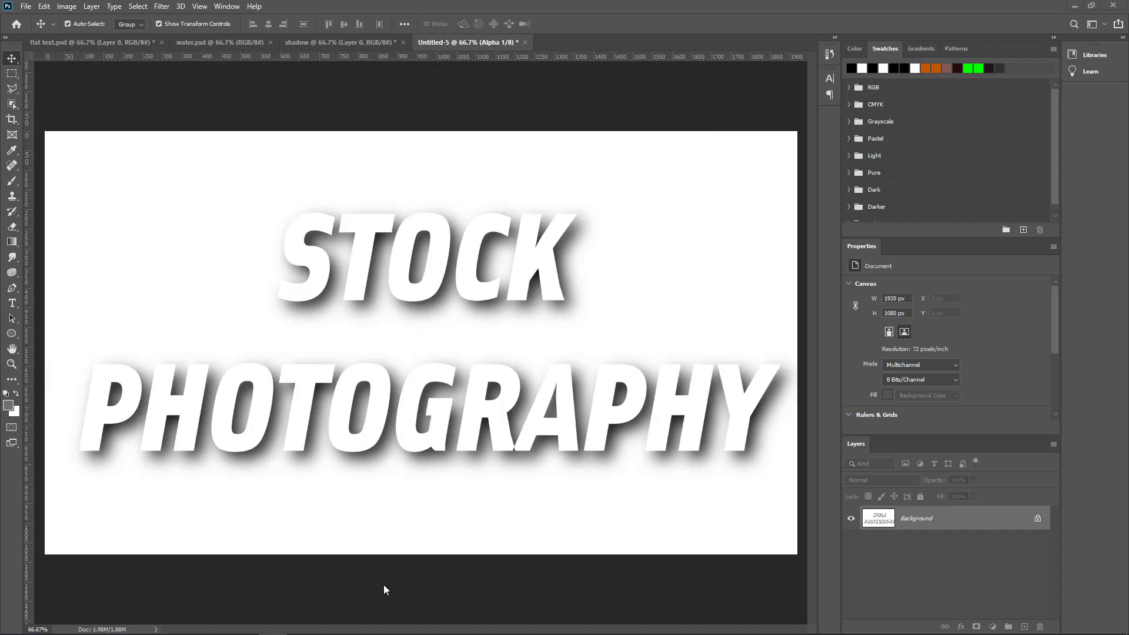
# - Return to flat text.psd and invert Layer 0 back to black text on white
pyautogui.click(60, 47)
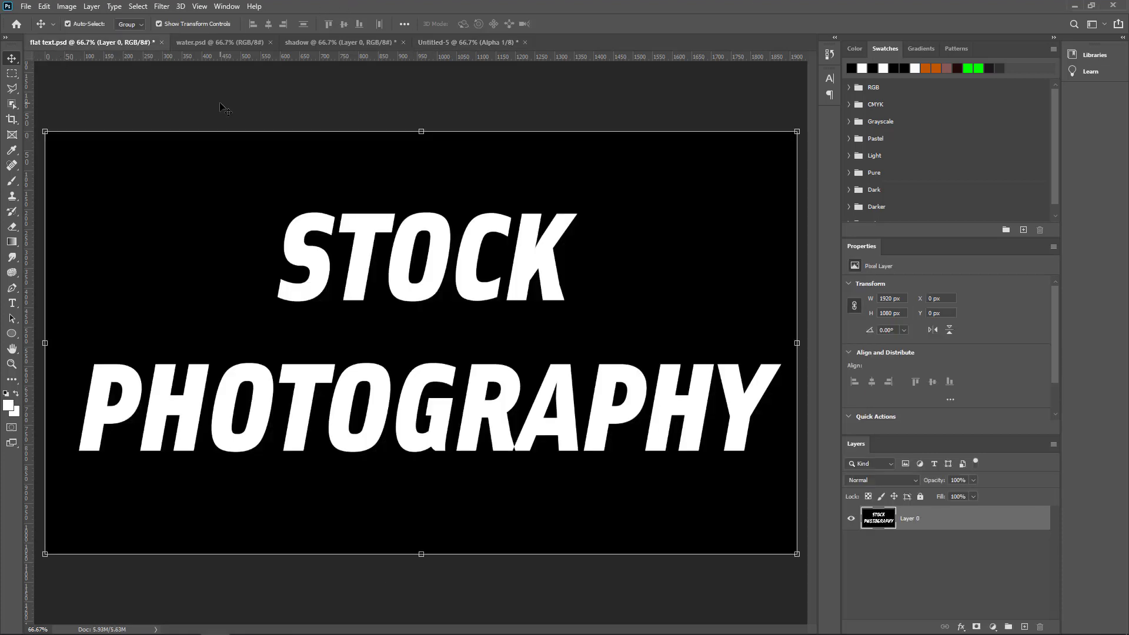
pyautogui.click(202, 42)
pyautogui.click(197, 42)
pyautogui.press('ctrl')
pyautogui.hotkey('ctrl', 'i')
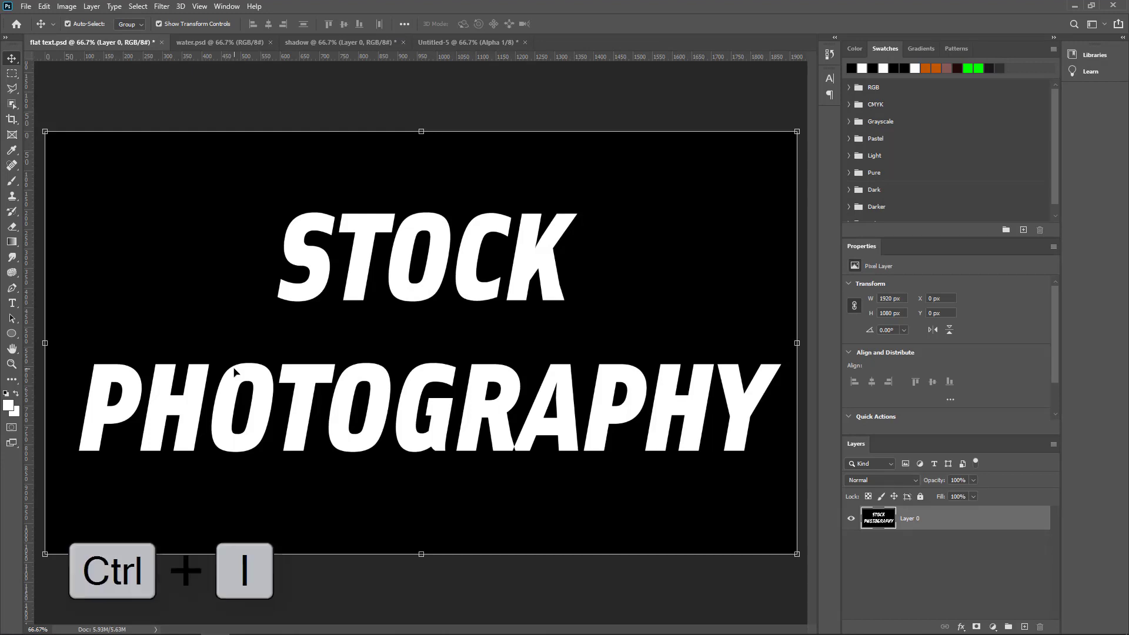
pyautogui.press('ctrl')
pyautogui.hotkey('ctrl', 'i')
# - Apply water.psd to Layer 0 of flat text.psd with Apply Image, using Screen blending at 100% opacity
pyautogui.click(67, 6)
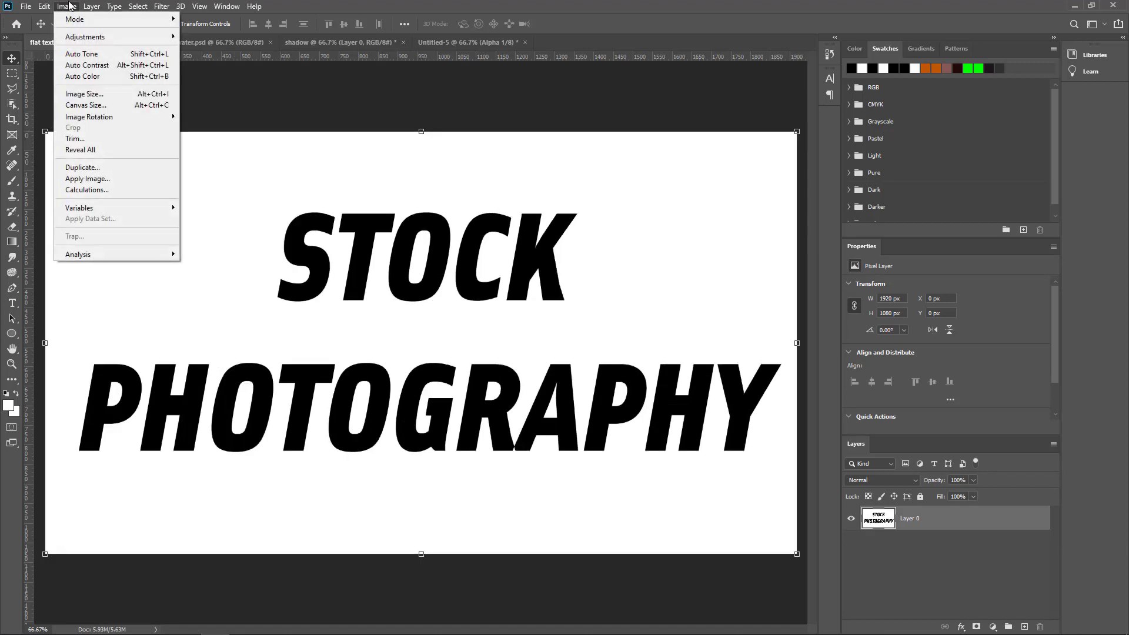
pyautogui.click(87, 179)
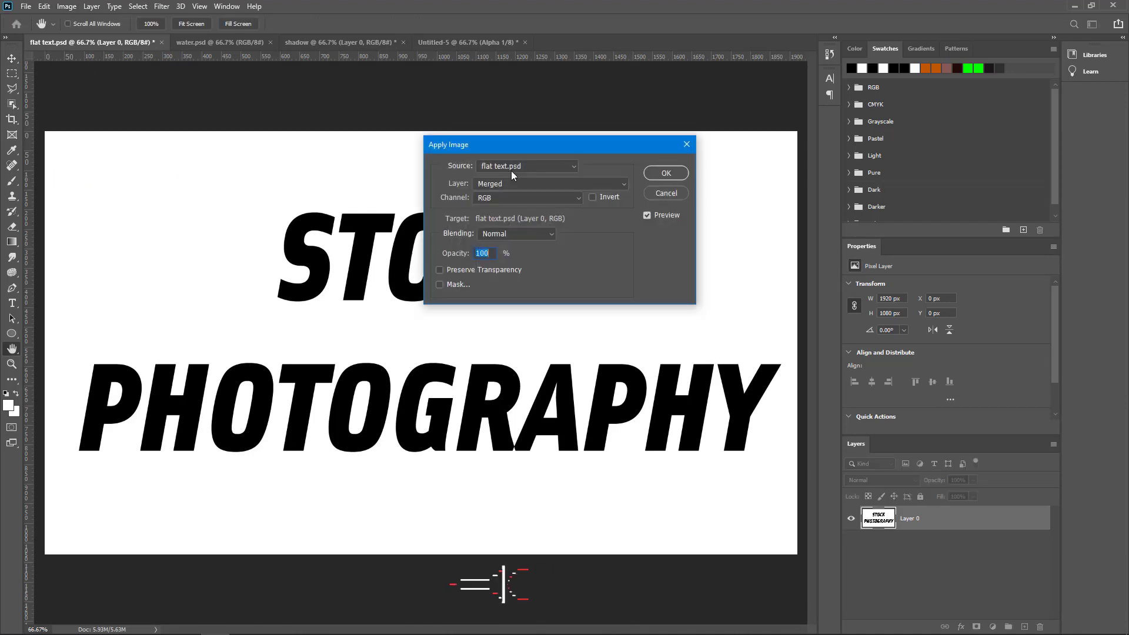
pyautogui.click(541, 166)
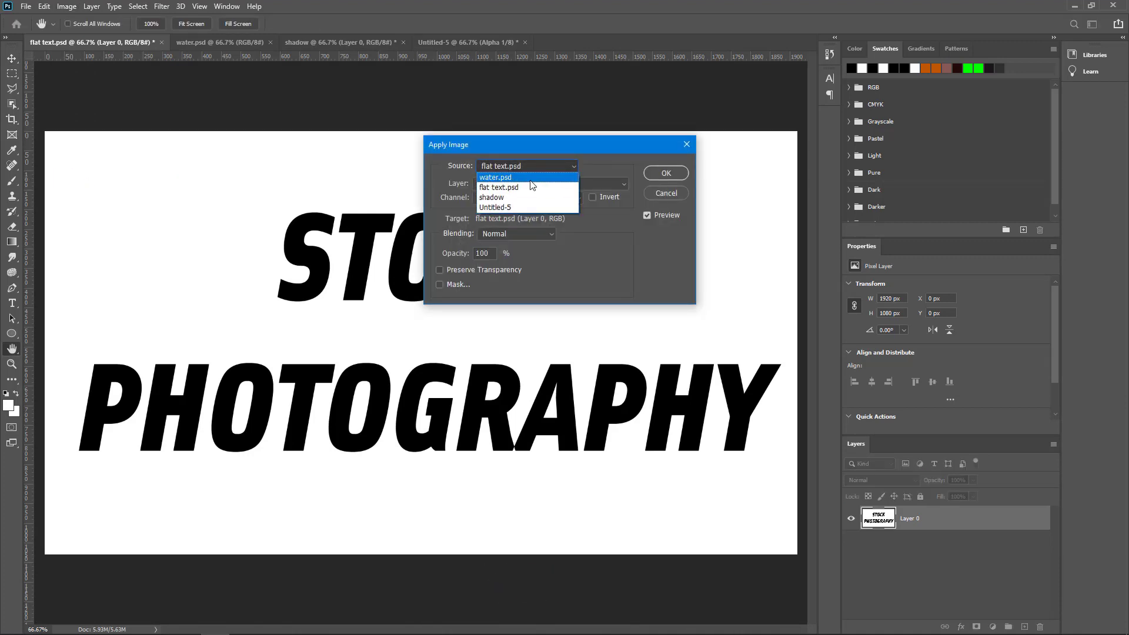
pyautogui.click(530, 179)
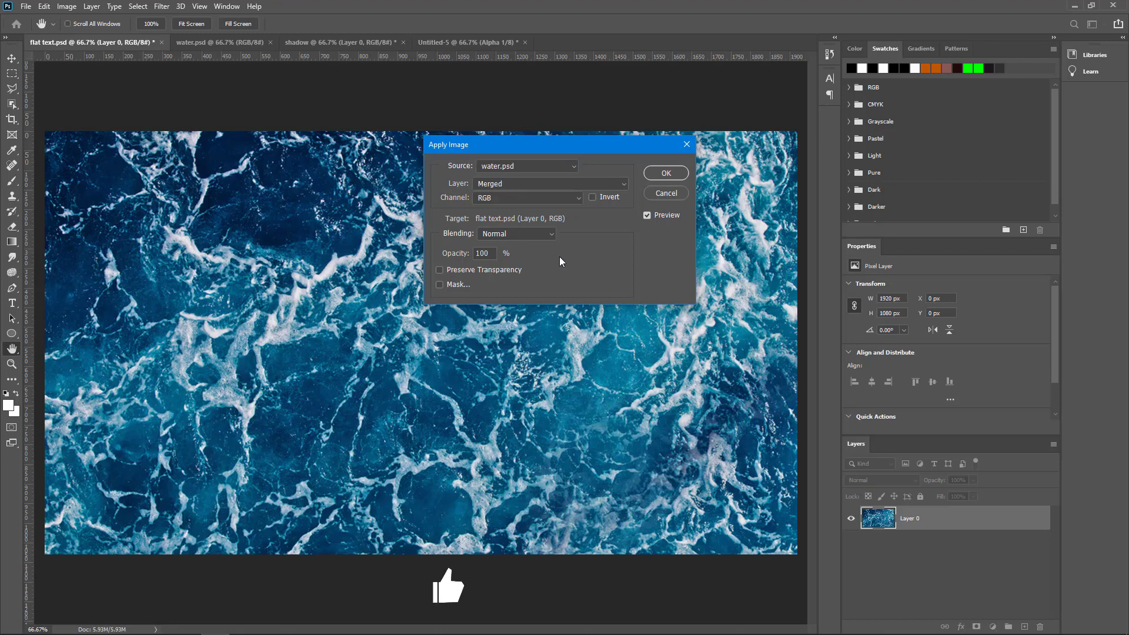
pyautogui.click(530, 237)
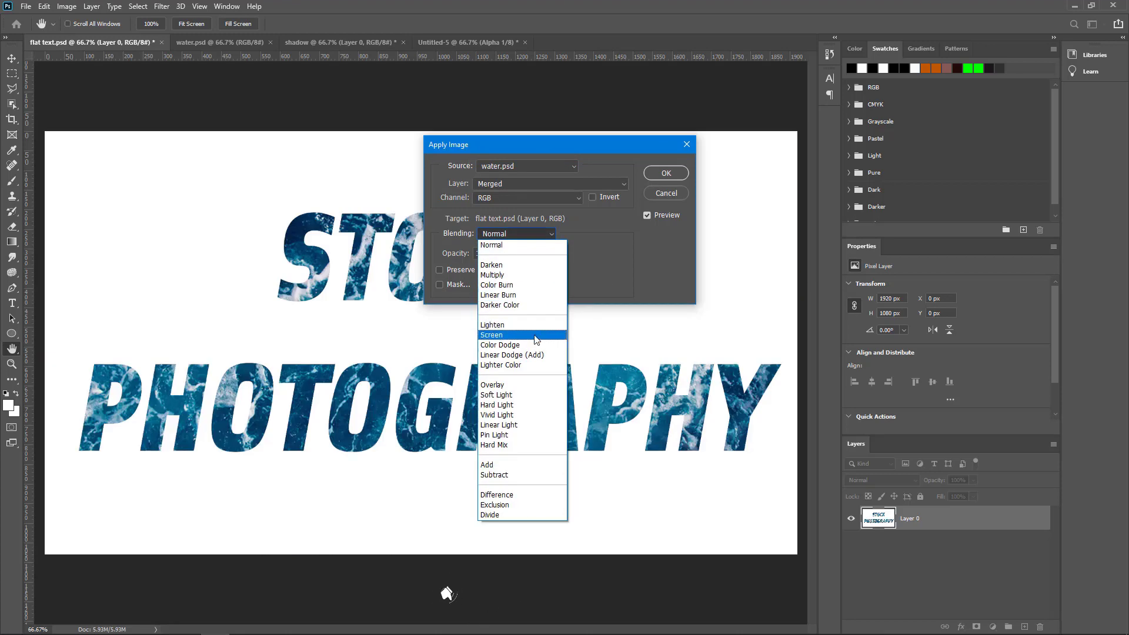
pyautogui.click(535, 336)
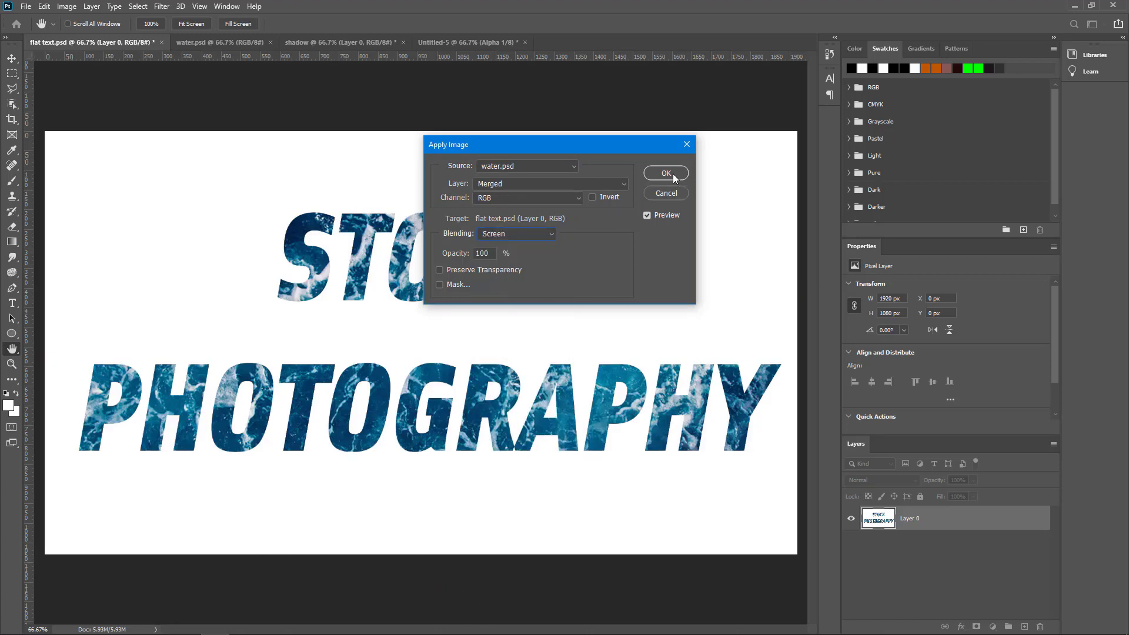
pyautogui.click(673, 174)
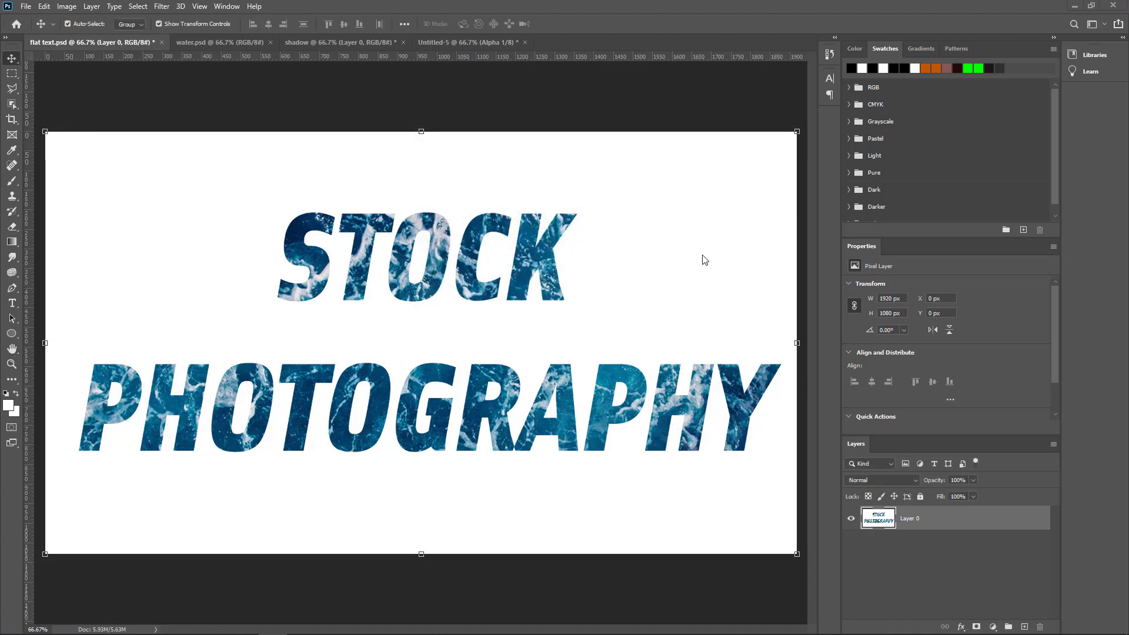
# - Switch to Untitled-5 and convert its colour mode to Grayscale, then to RGB Color
pyautogui.click(454, 40)
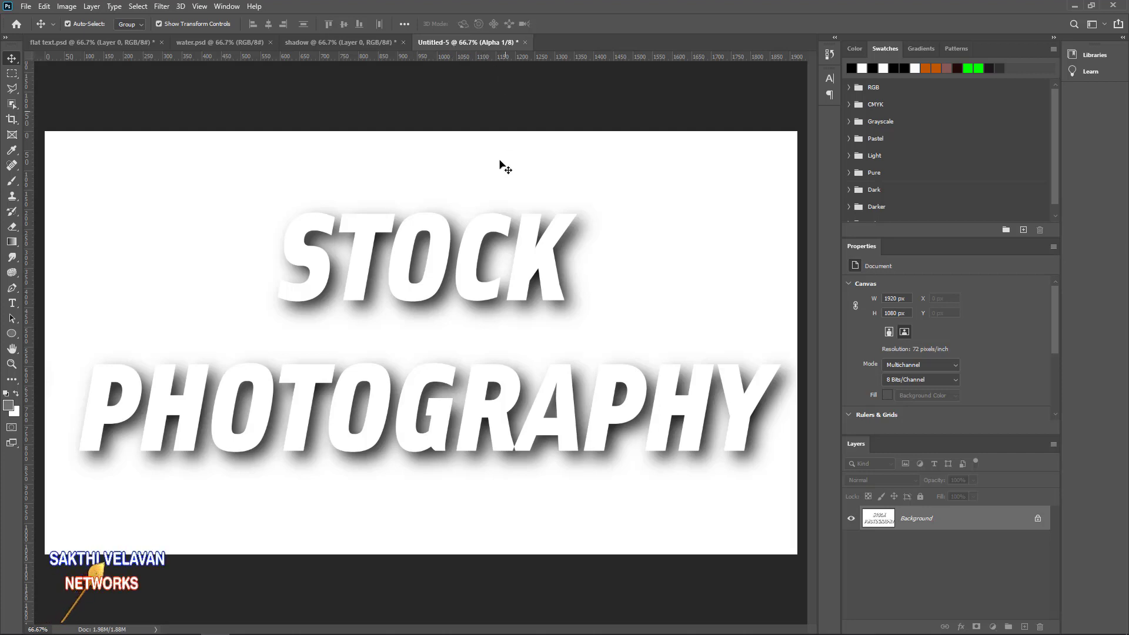
pyautogui.click(69, 11)
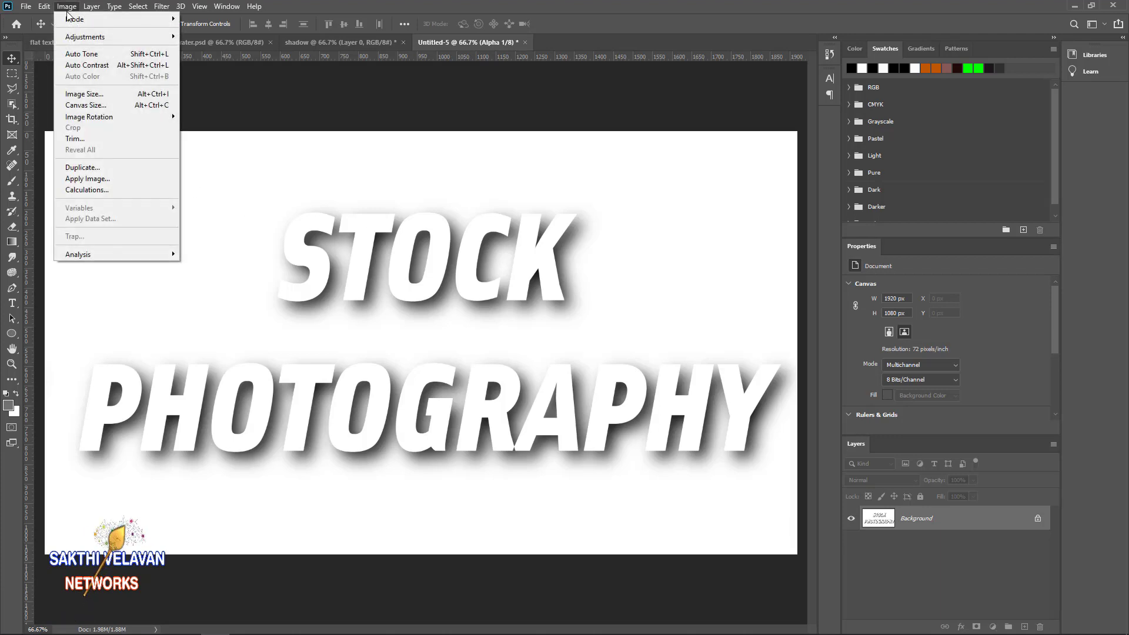
pyautogui.moveTo(165, 22)
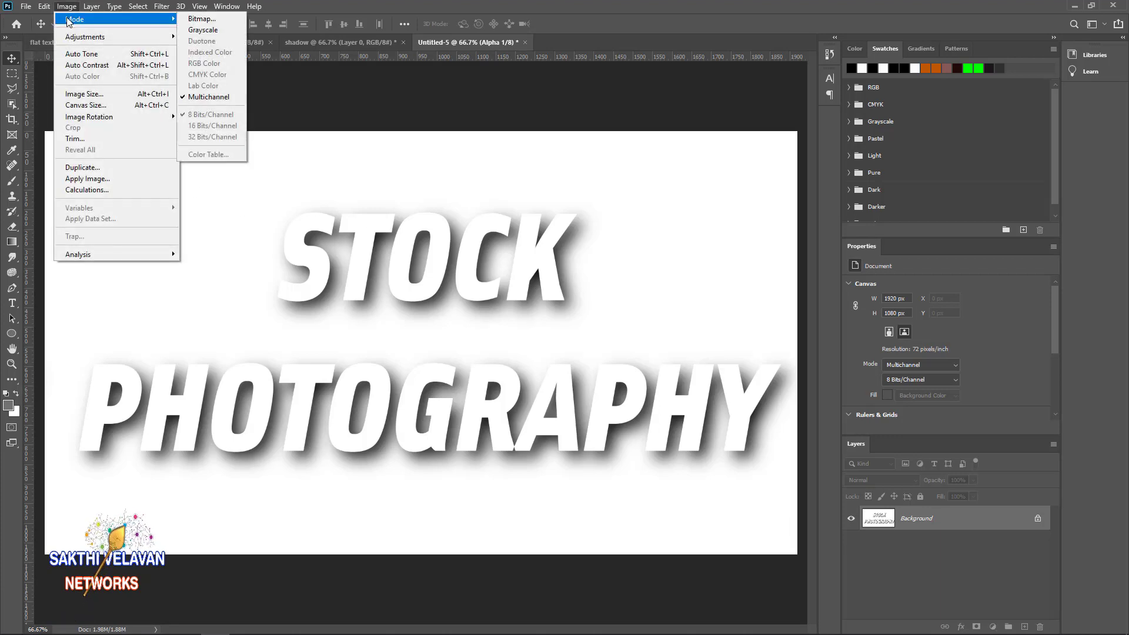
pyautogui.click(218, 30)
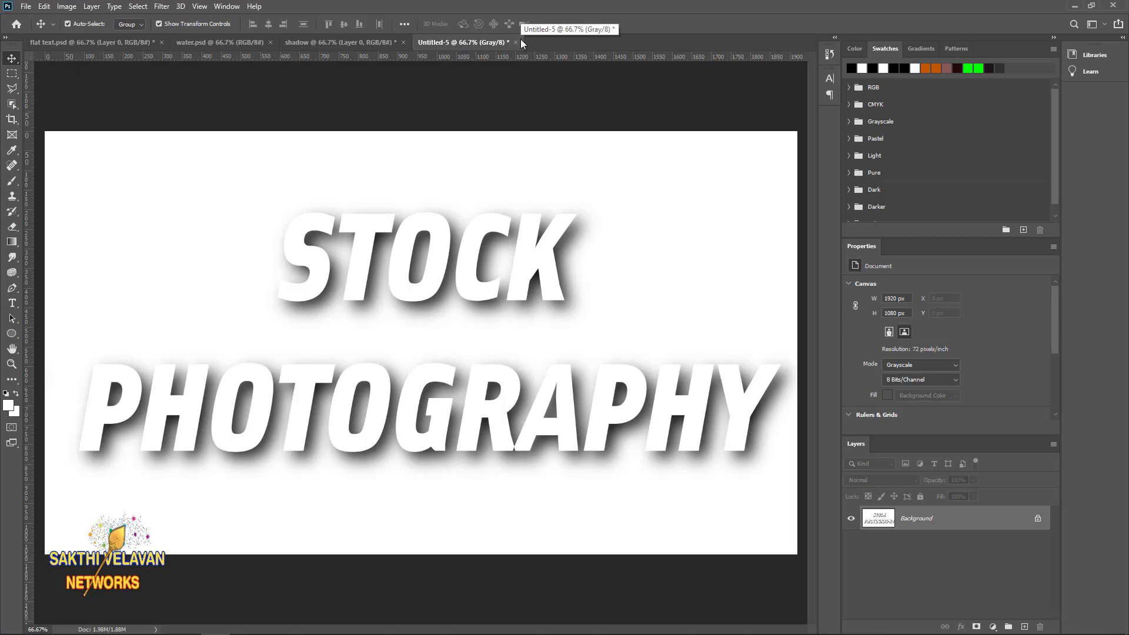
pyautogui.click(65, 7)
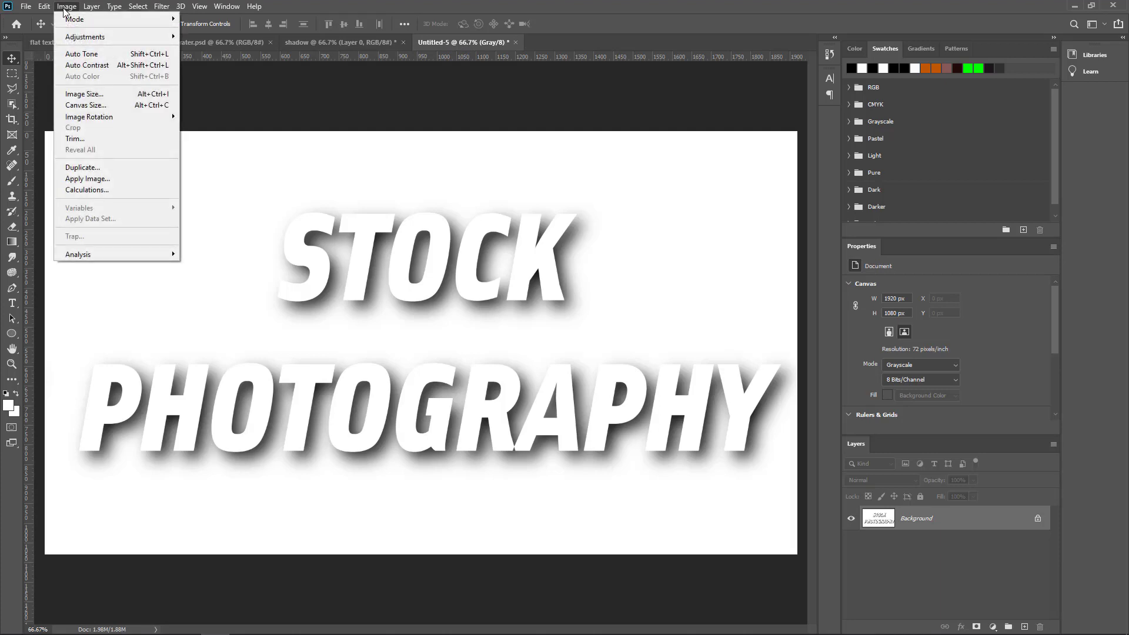
pyautogui.moveTo(68, 25)
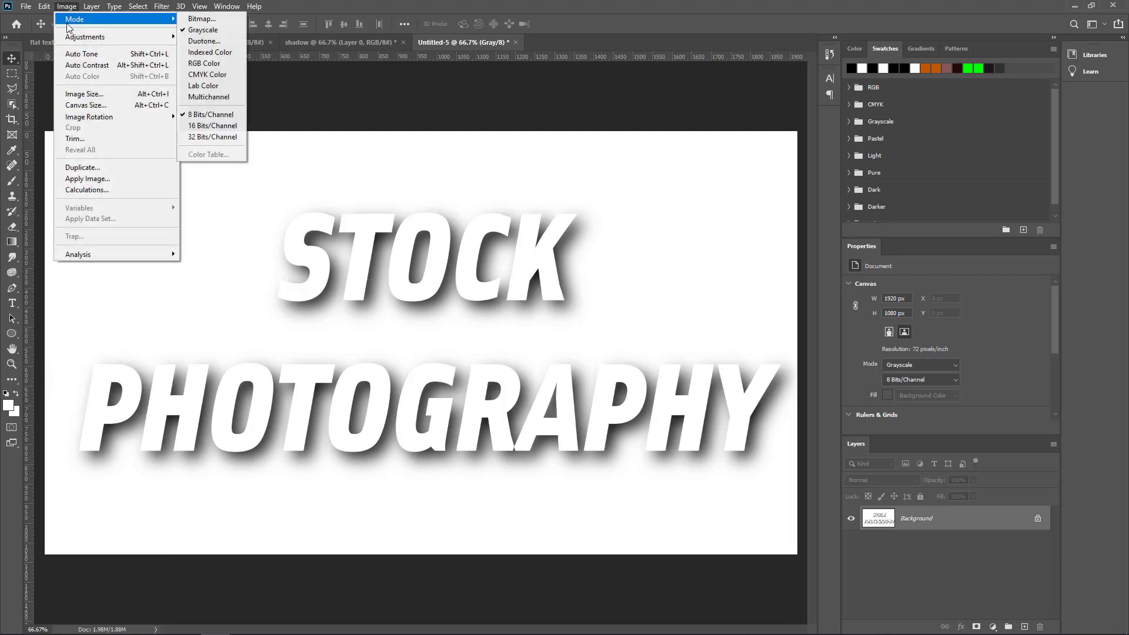
pyautogui.click(226, 64)
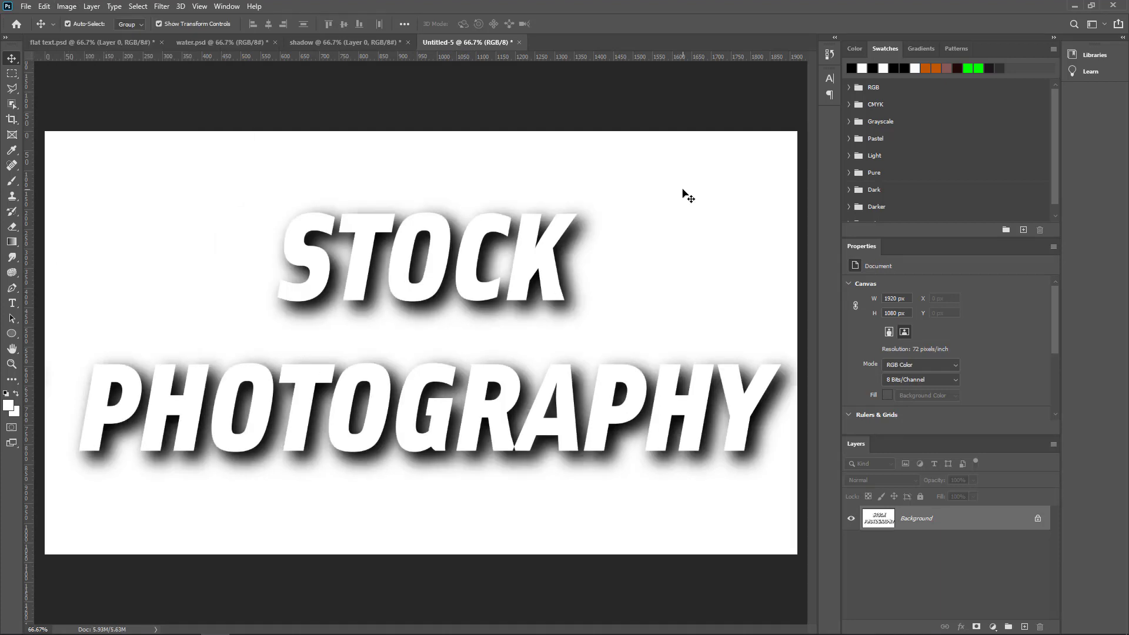
# - Apply flat text.psd to the Untitled-5 shadow image with Apply Image, using Multiply blending at 100% opacity
pyautogui.click(71, 8)
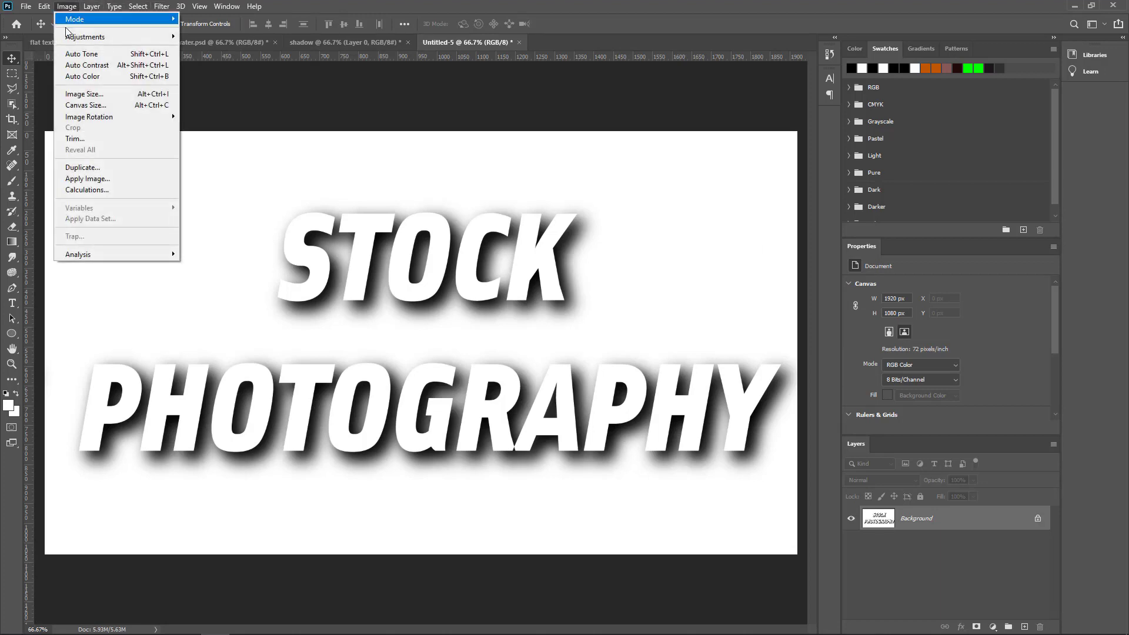
pyautogui.click(75, 179)
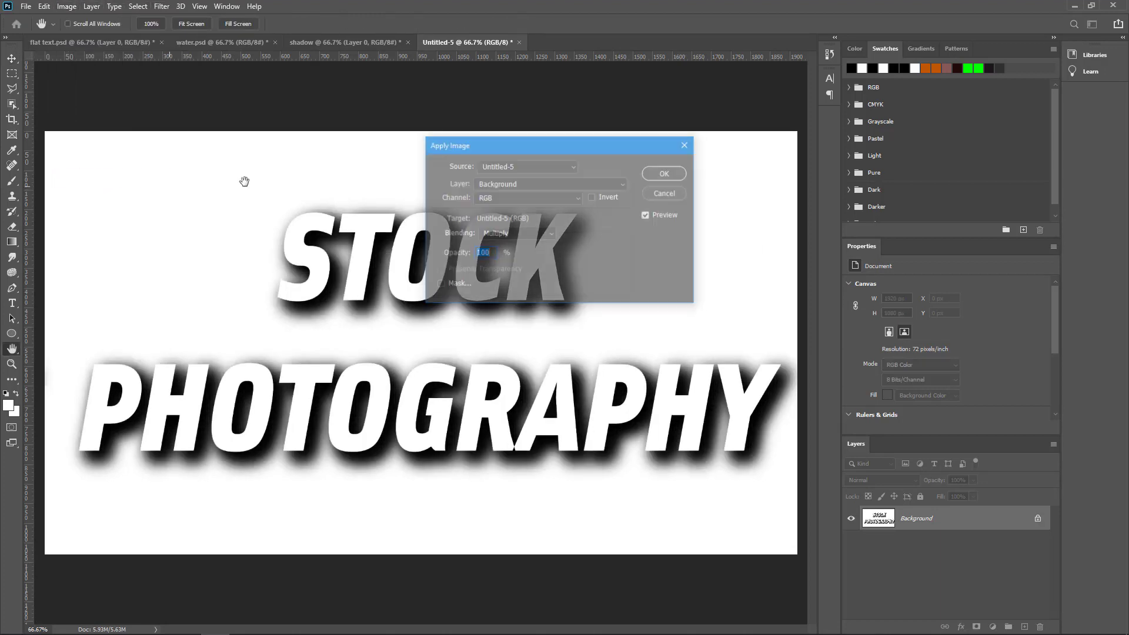
pyautogui.click(558, 167)
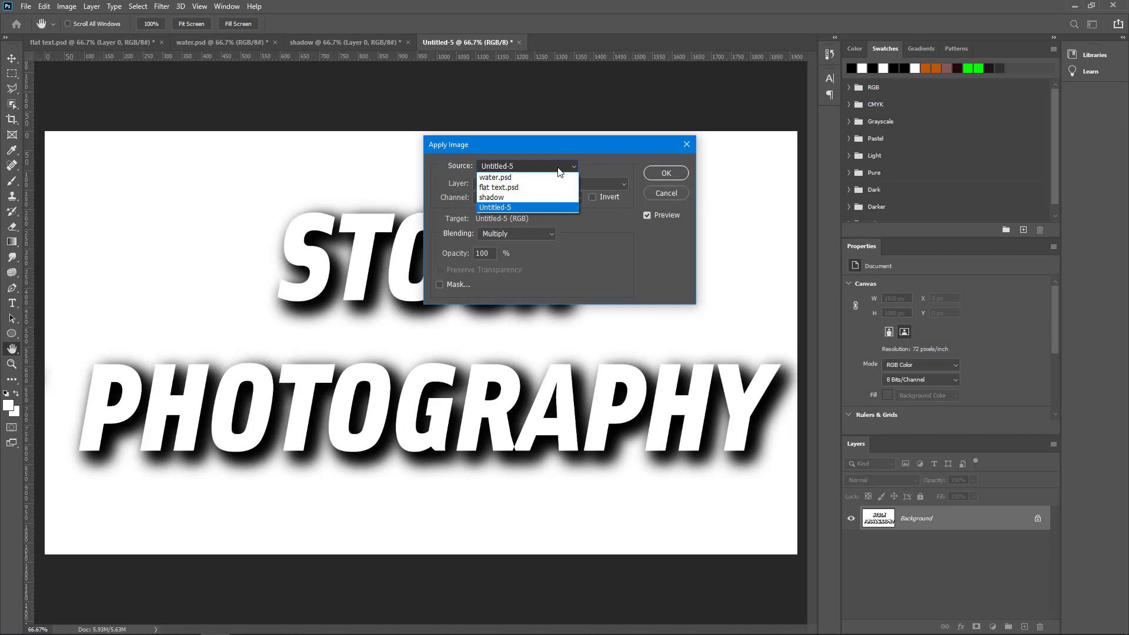
pyautogui.click(537, 188)
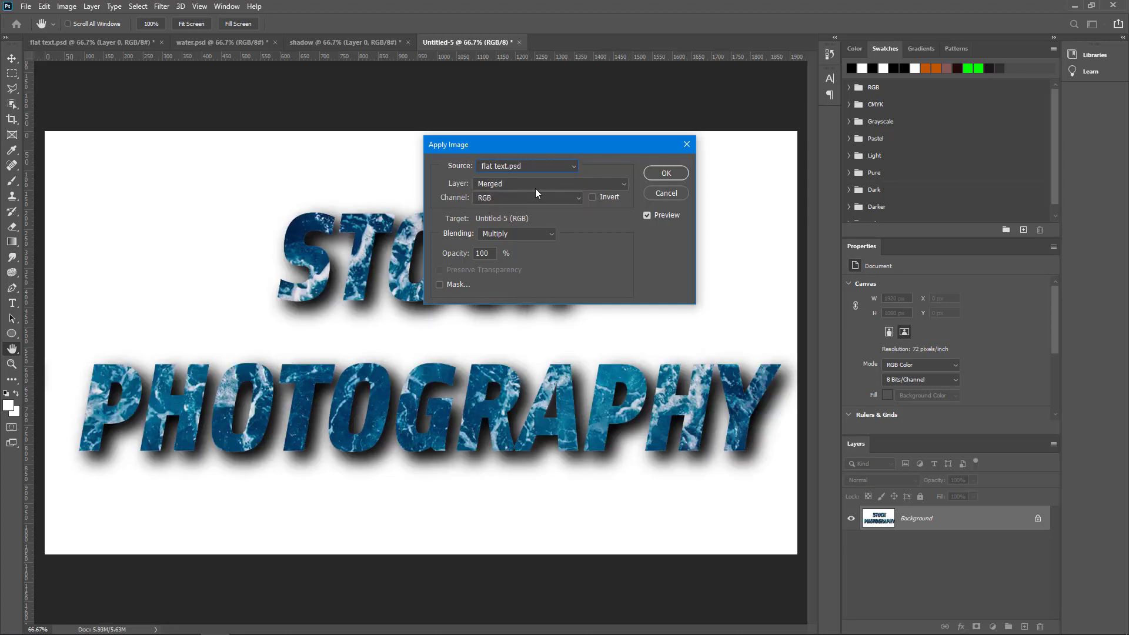
pyautogui.click(666, 173)
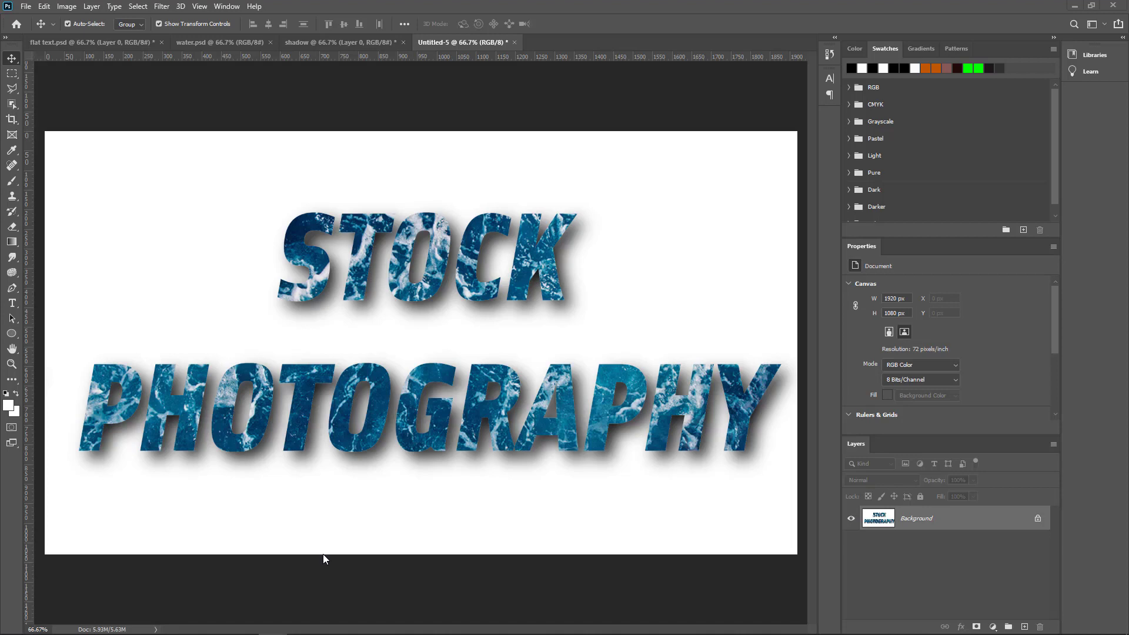
# - Create a new 1920 x 1080 px RGB document at 72 ppi with a white background
pyautogui.click(25, 7)
pyautogui.click(40, 22)
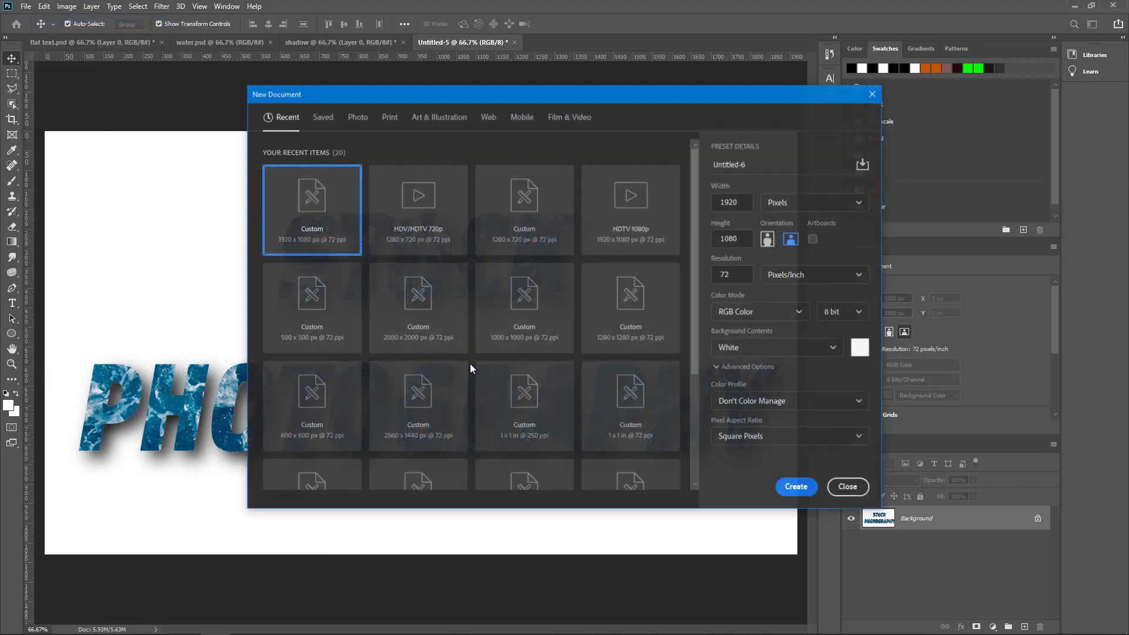
pyautogui.press('Return')
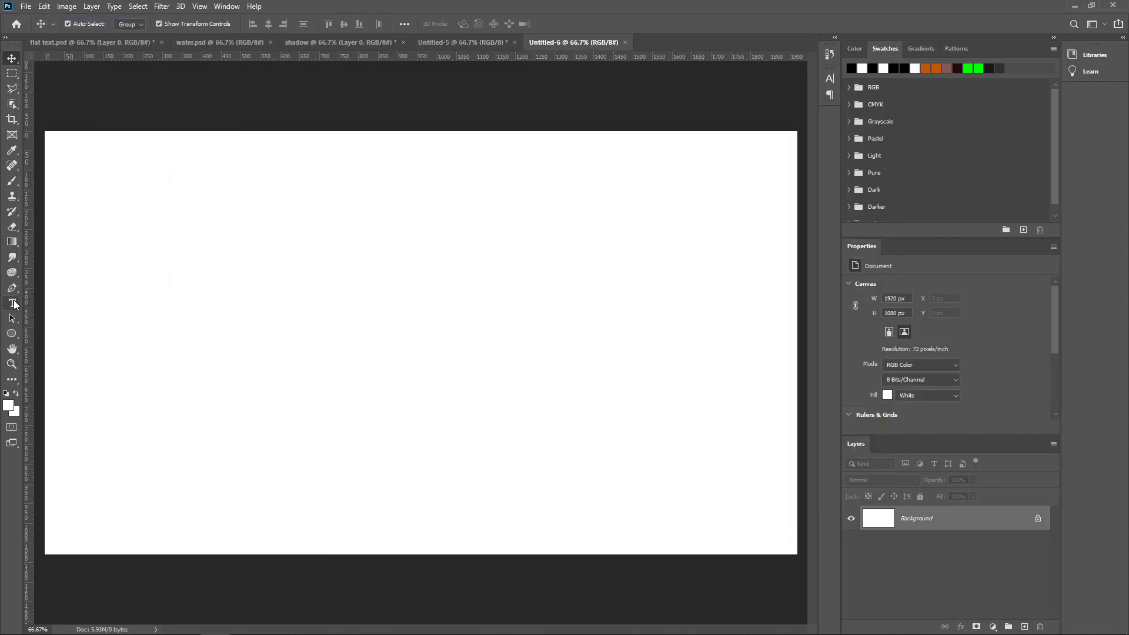
# - Add the black text "STOCK PHOTOGRAPHY" on two lines to the blank canvas and commit it
pyautogui.click(12, 303)
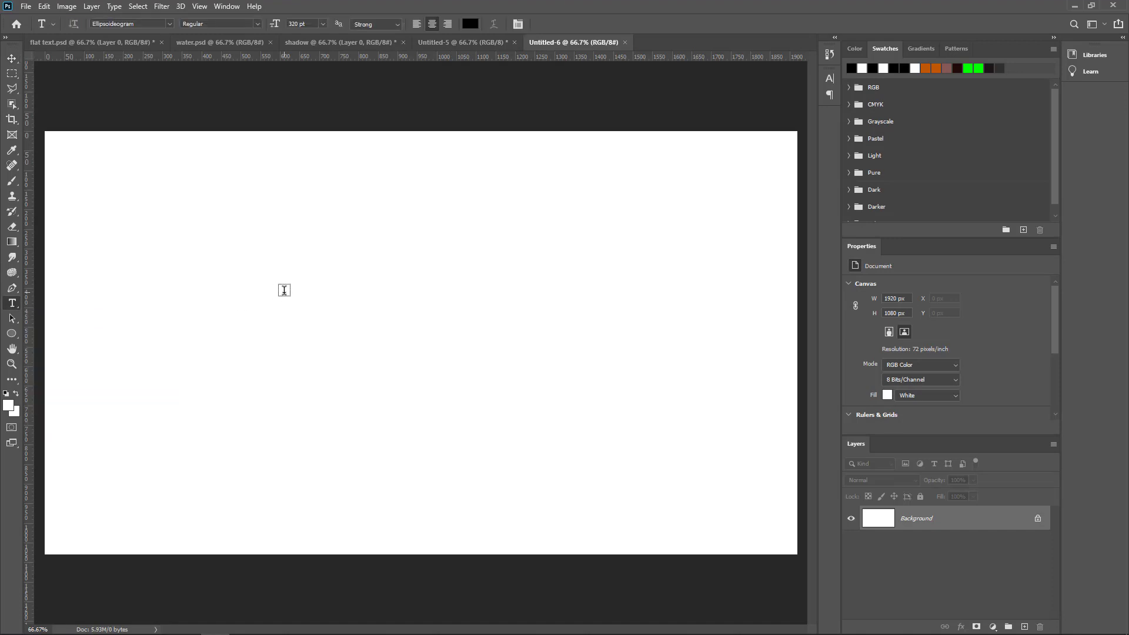
pyautogui.click(284, 290)
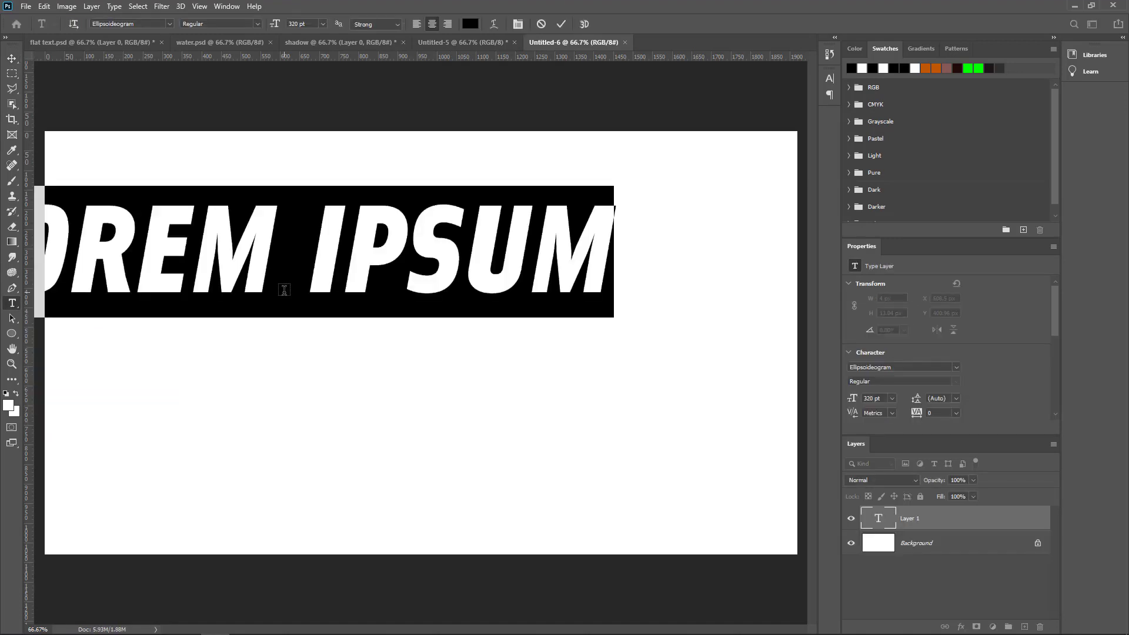
pyautogui.write('STOCK')
pyautogui.press('Return')
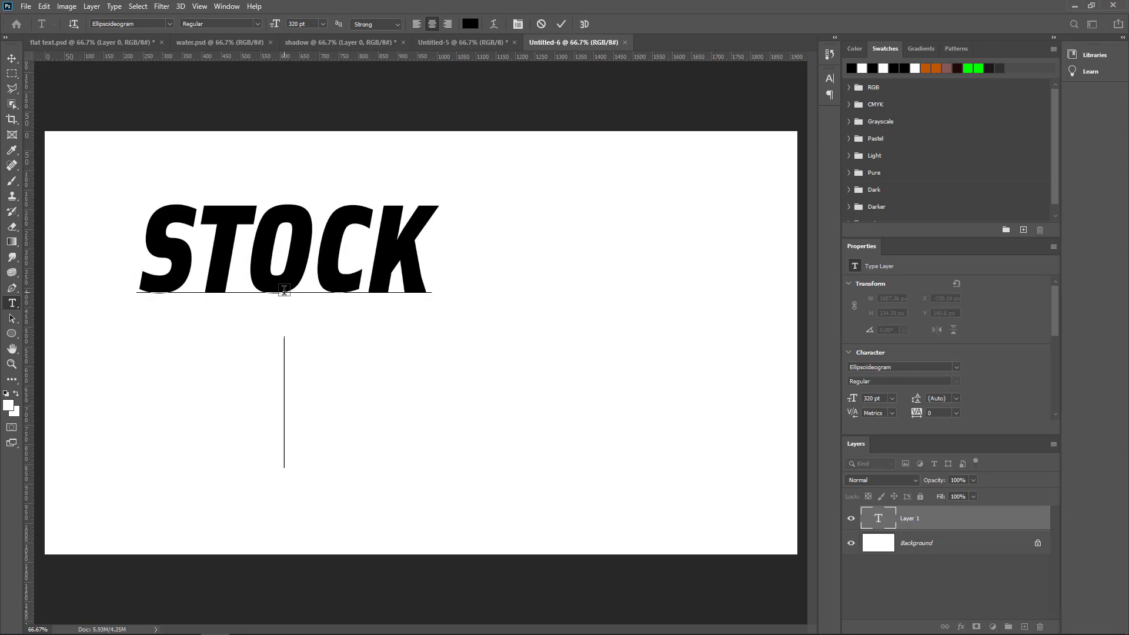
pyautogui.write('PHO')
pyautogui.write('TOGRAPHY')
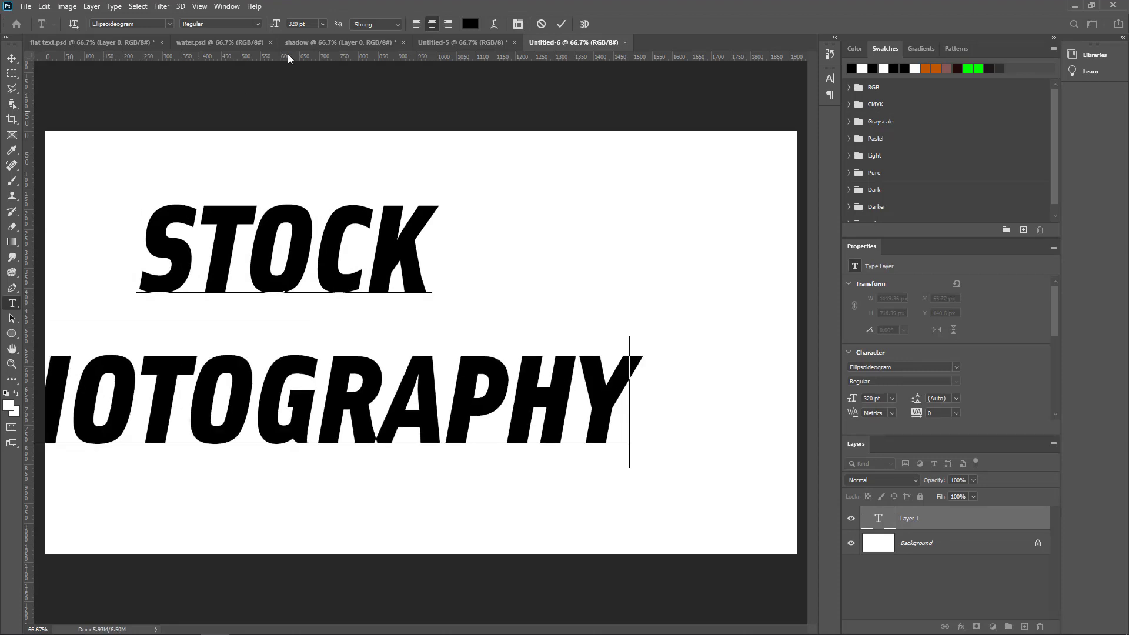
pyautogui.click(561, 24)
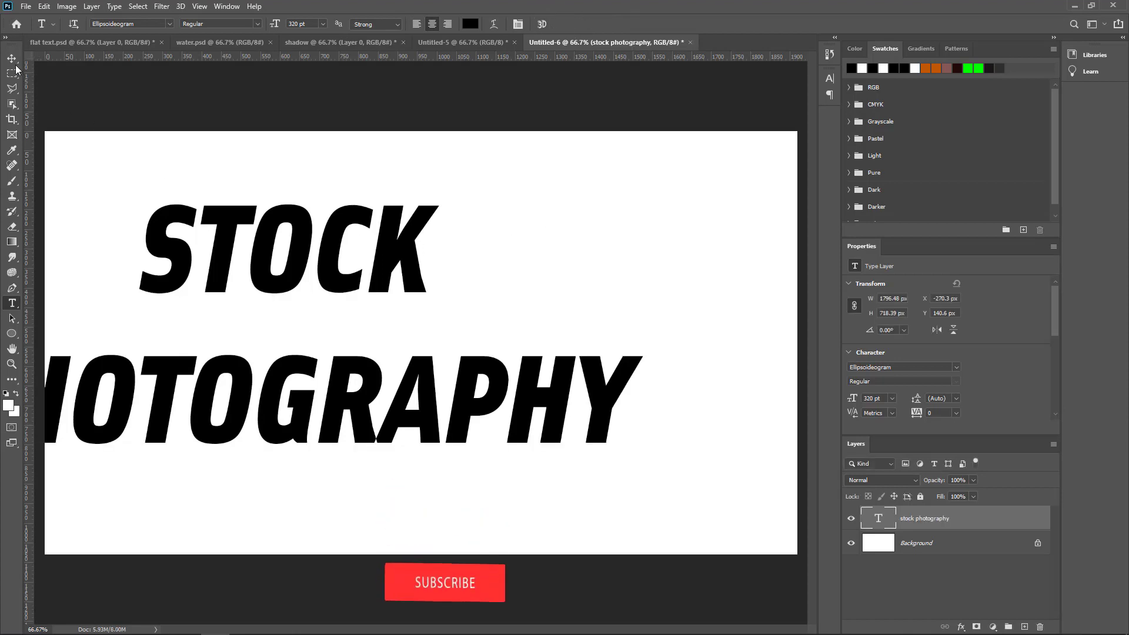
# - Align the stock photography text layer with the Background so it is centred horizontally and vertically
pyautogui.press('v')
pyautogui.moveTo(302, 269); pyautogui.dragTo(309, 272)
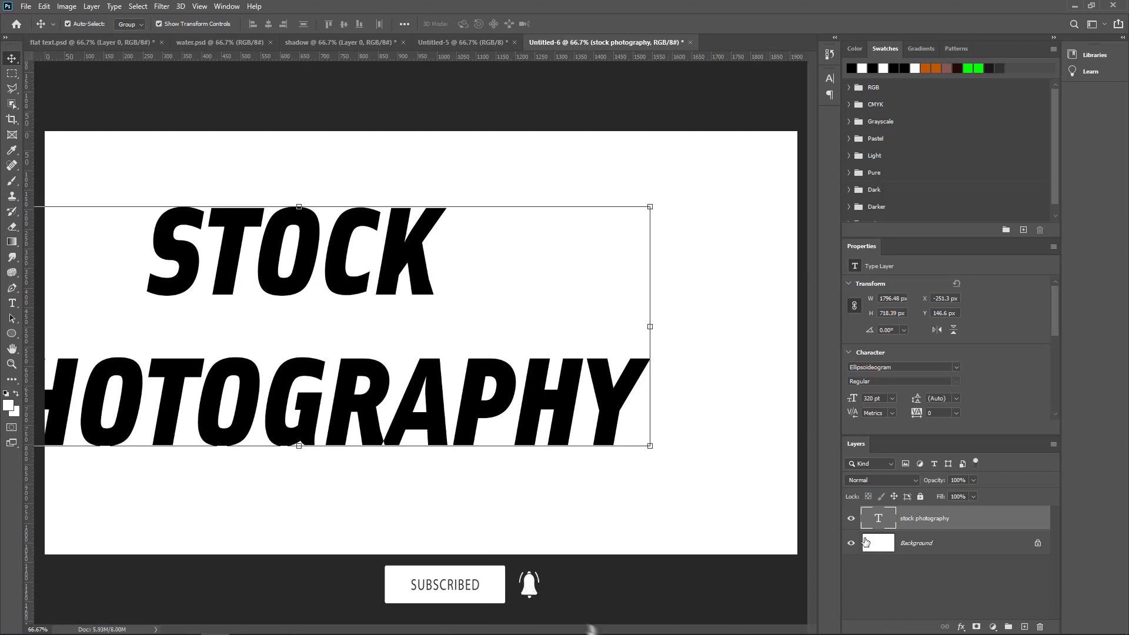
pyautogui.keyDown('shift'); pyautogui.click(949, 547); pyautogui.keyUp('shift')
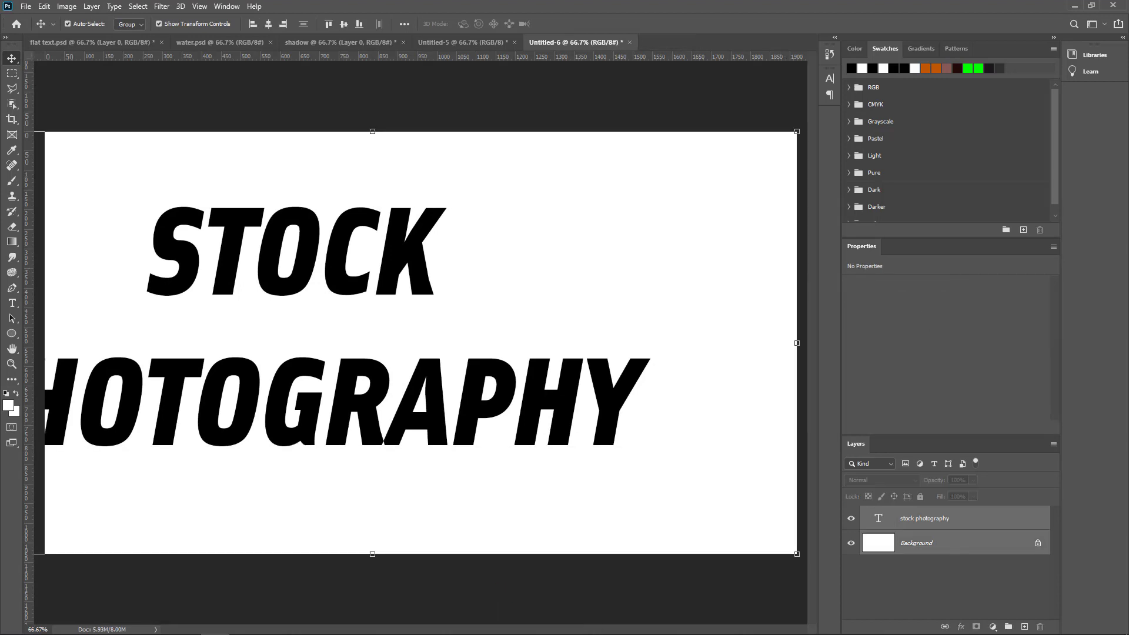
pyautogui.click(270, 25)
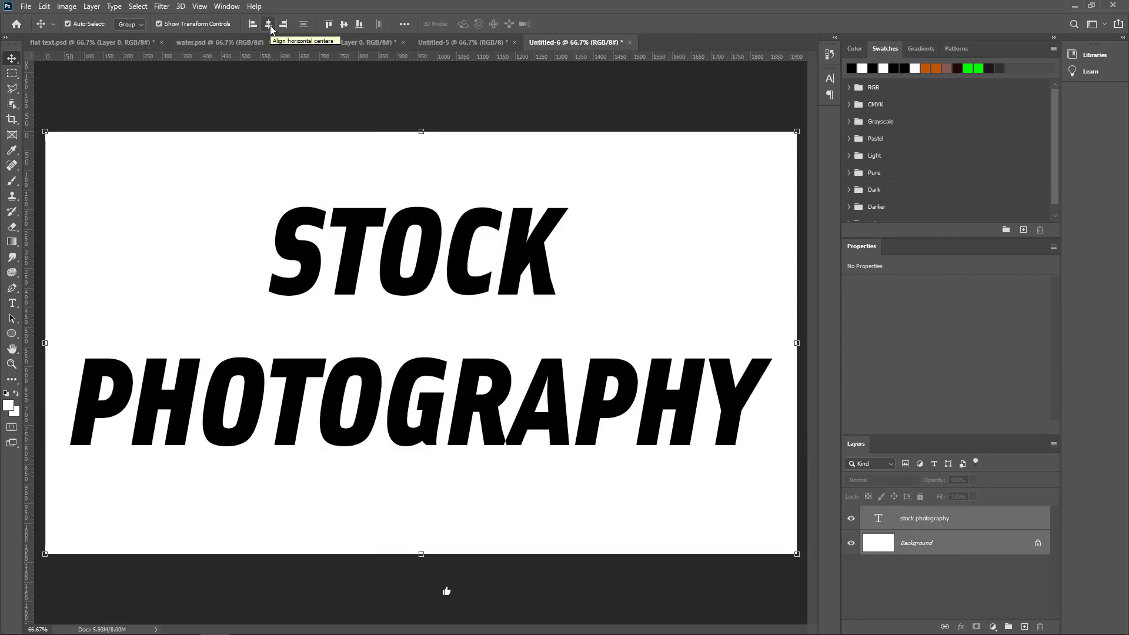
pyautogui.click(344, 28)
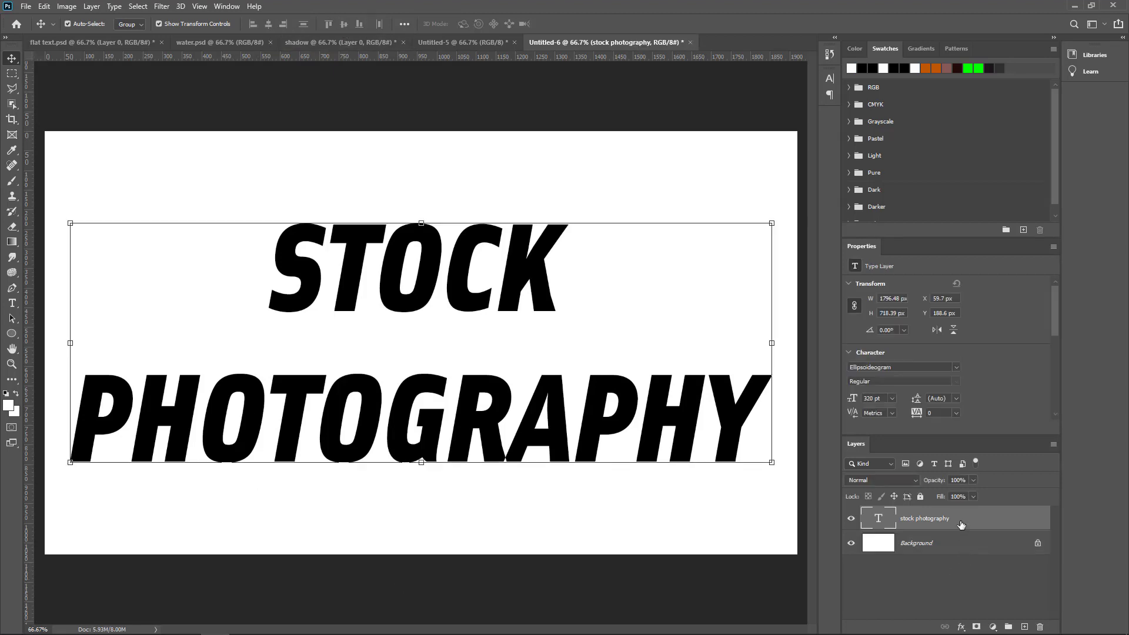
# - Add a black drop shadow to the stock photography layer: Normal blending, 100% opacity, 38° angle, 28 px distance, 0% spread, 20 px size
pyautogui.click(961, 627)
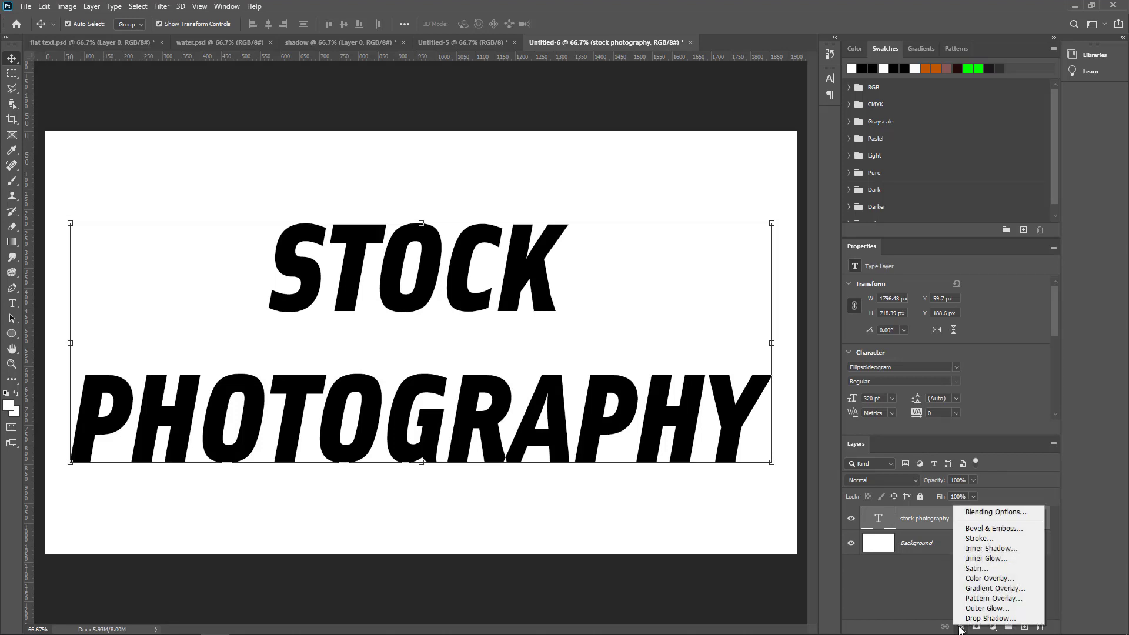
pyautogui.click(975, 618)
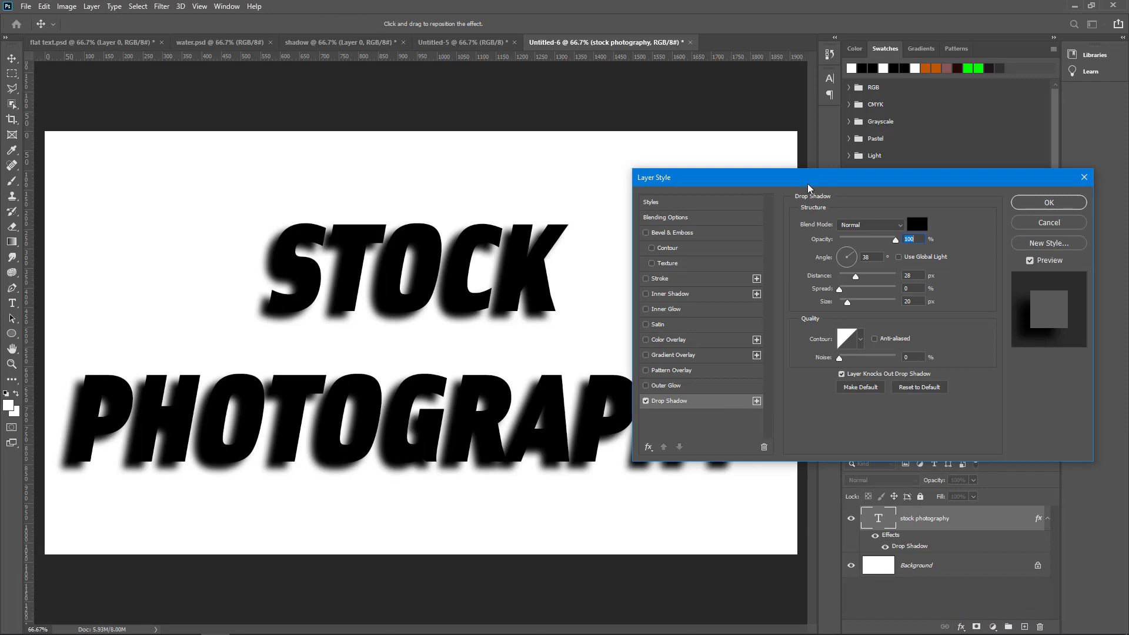
pyautogui.moveTo(808, 187); pyautogui.dragTo(650, 177)
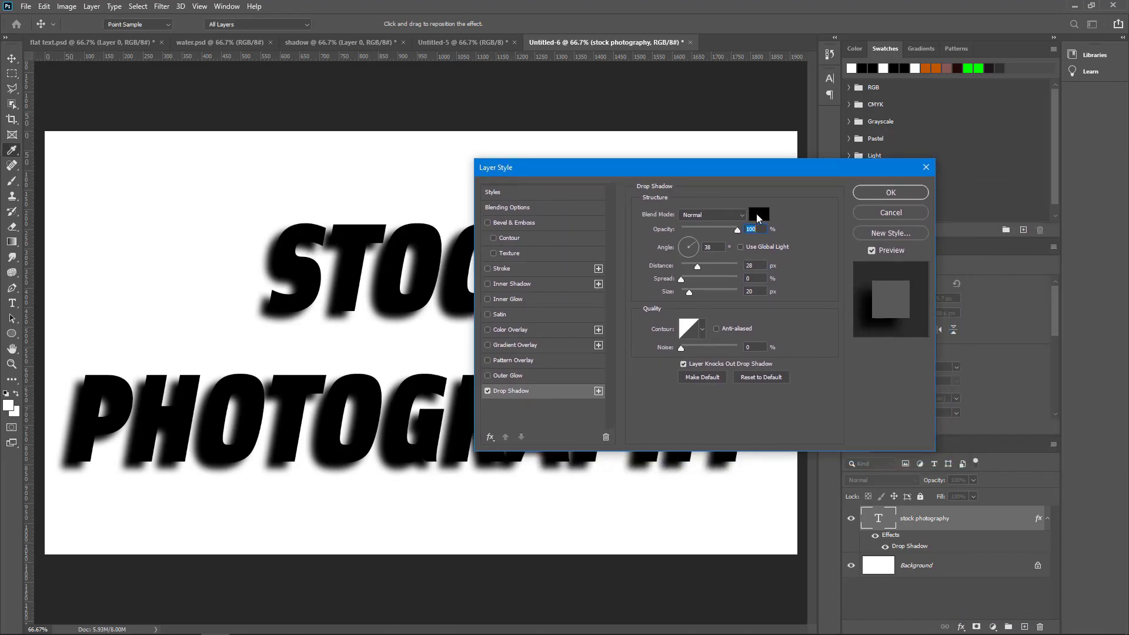
pyautogui.click(758, 217)
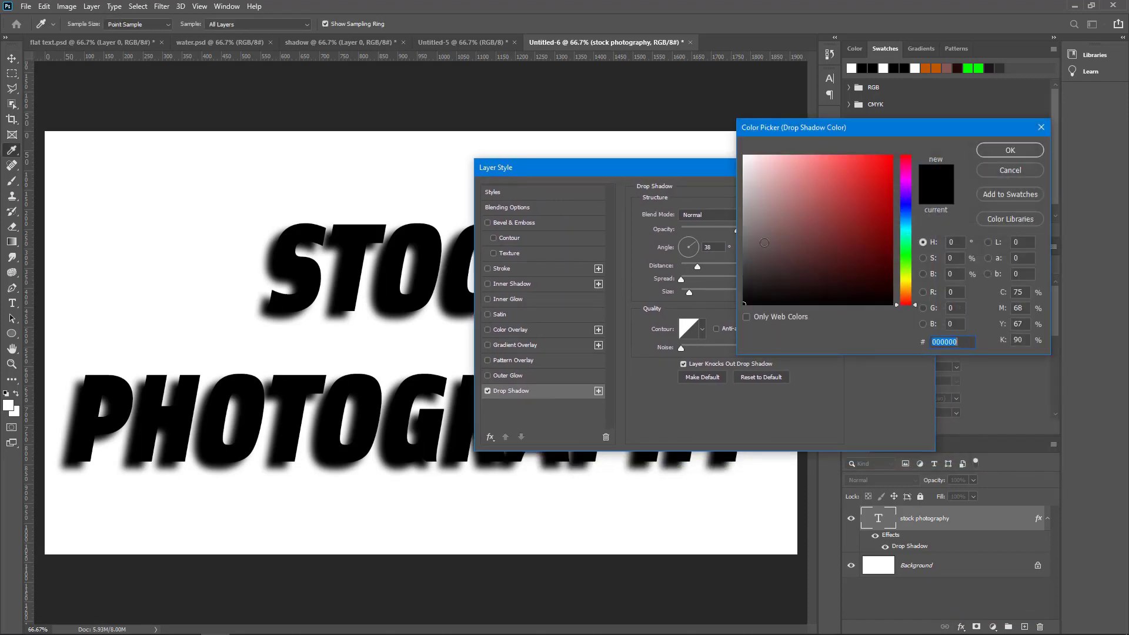
pyautogui.click(990, 154)
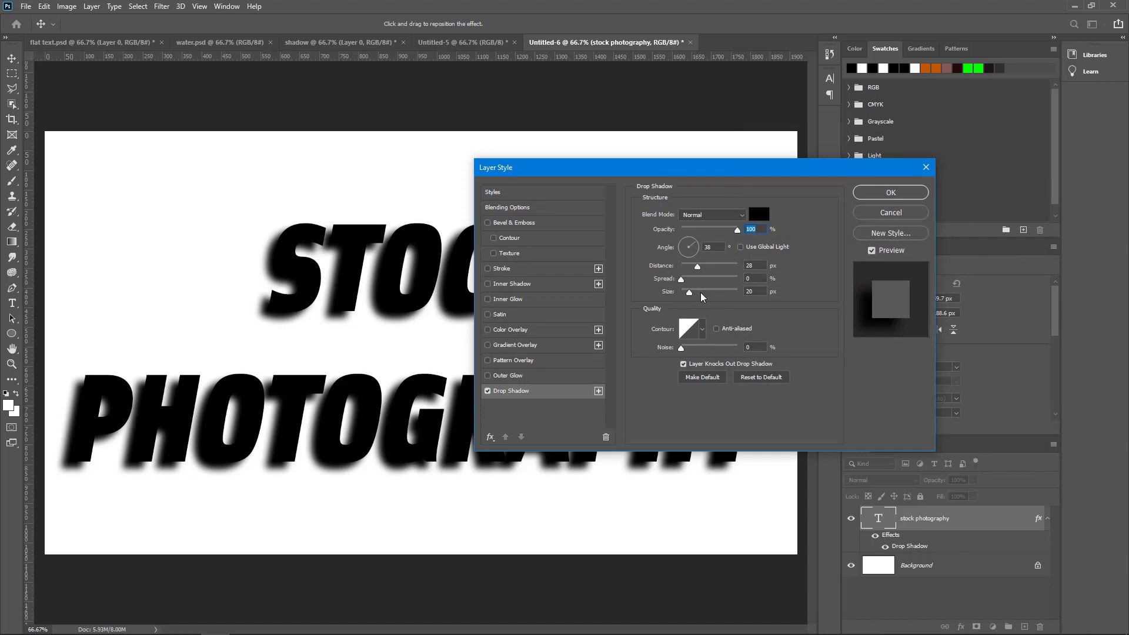
pyautogui.click(864, 192)
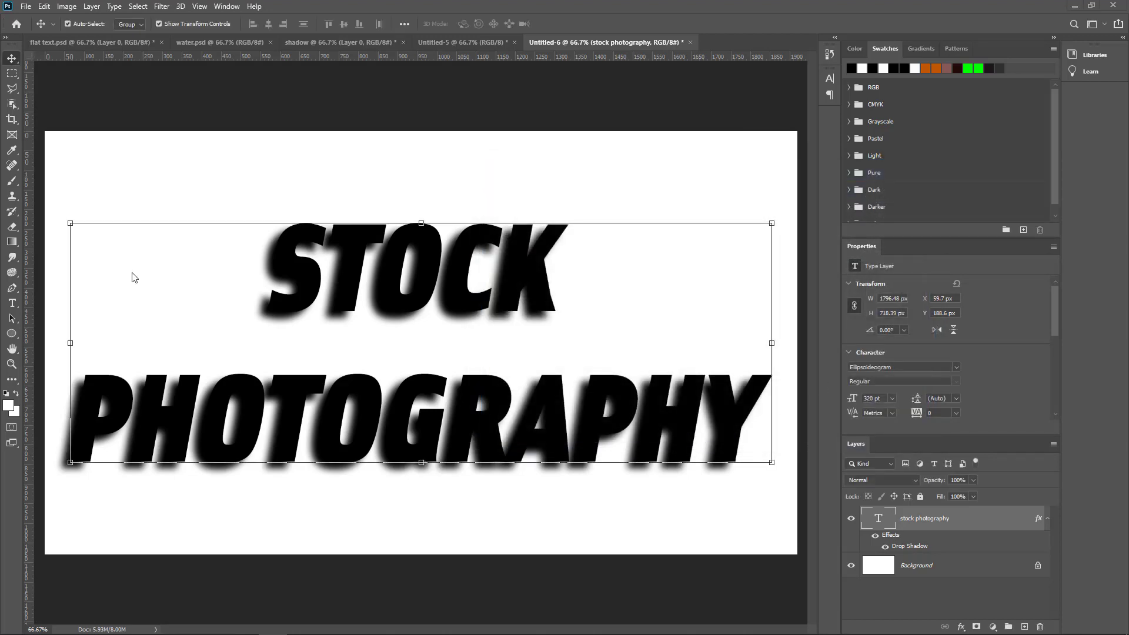
# - Save the document on the computer as a Photoshop file named "clipping mask" in the Thumbnail folder, with Maximize Compatibility on
pyautogui.click(26, 9)
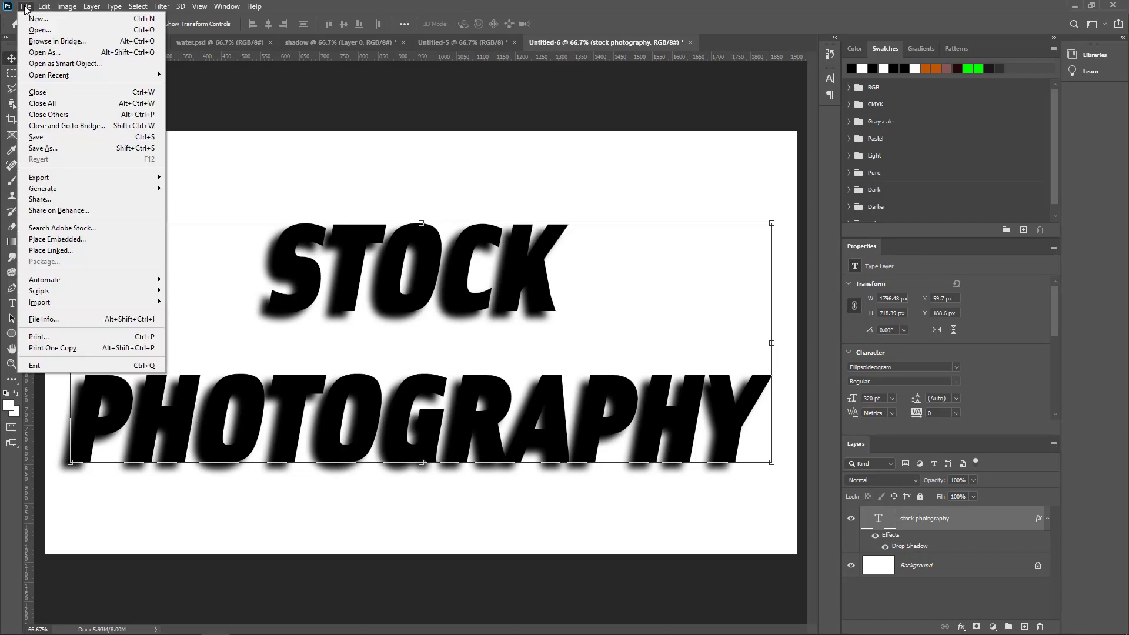
pyautogui.click(56, 137)
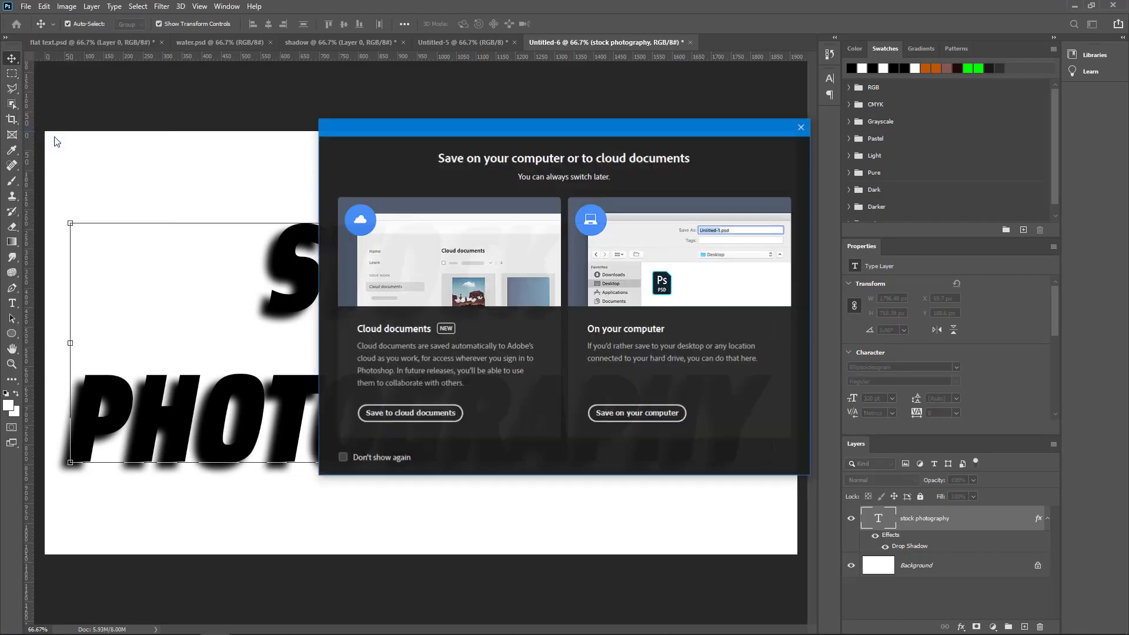
pyautogui.click(659, 414)
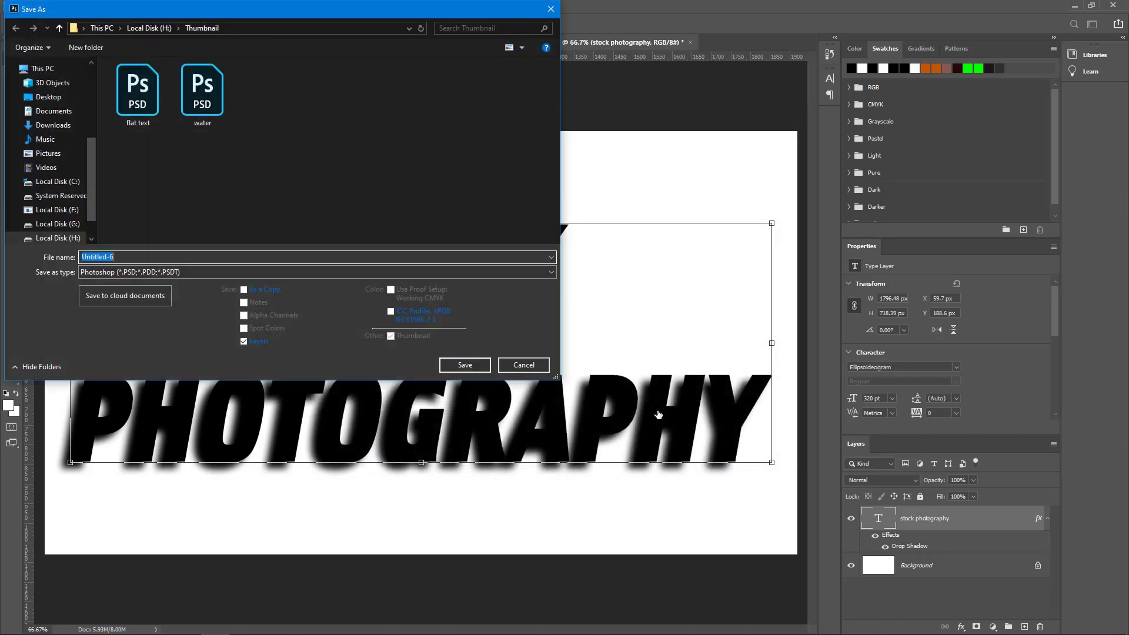
pyautogui.write('clipping mask')
pyautogui.click(477, 365)
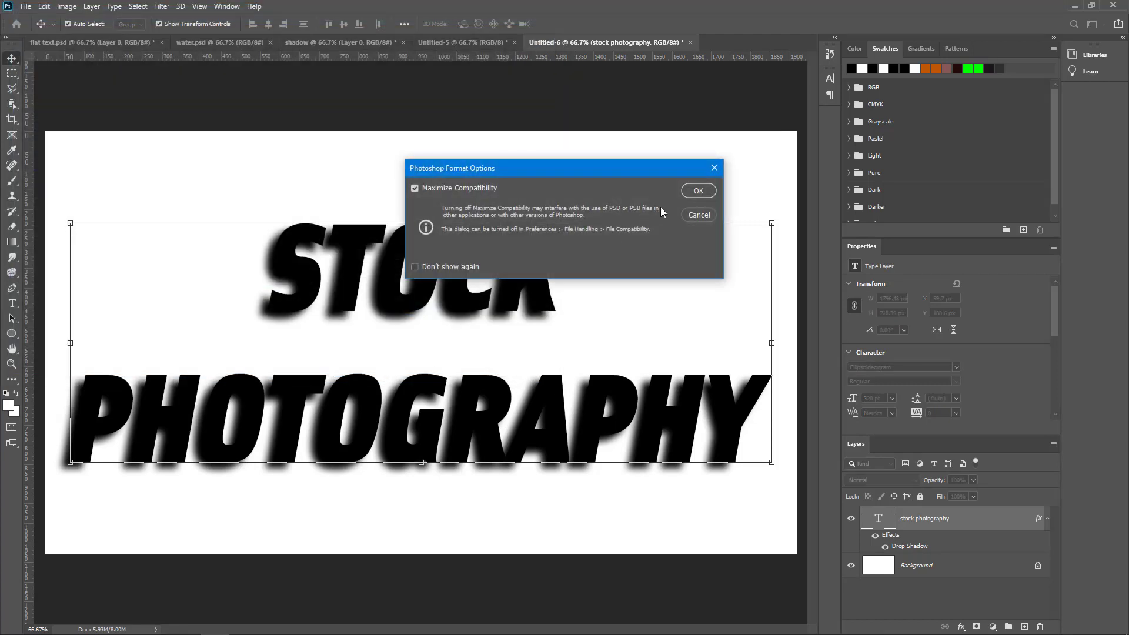
pyautogui.click(699, 191)
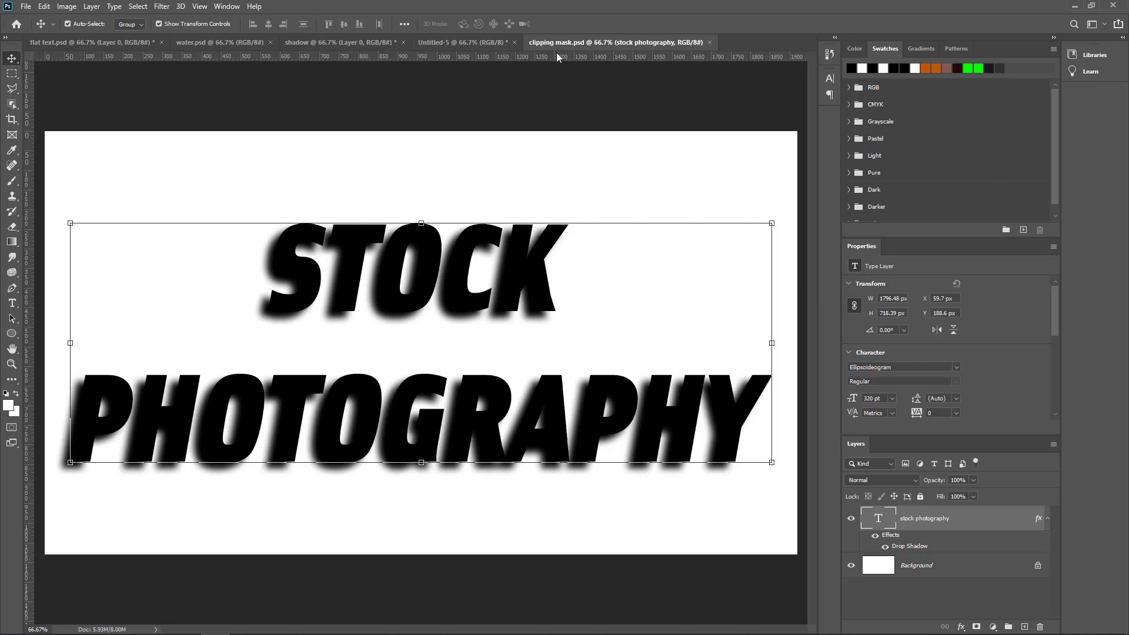
# - Duplicate the Background layer of water.psd into the clipping mask.psd document as "Background copy"
pyautogui.click(202, 39)
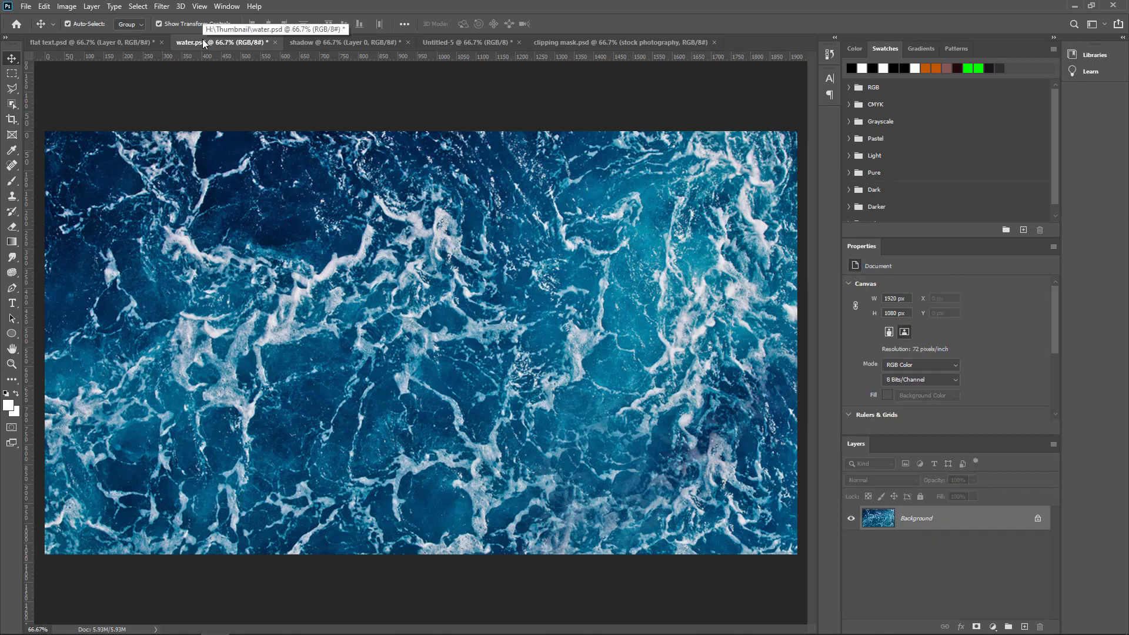
pyautogui.click(90, 6)
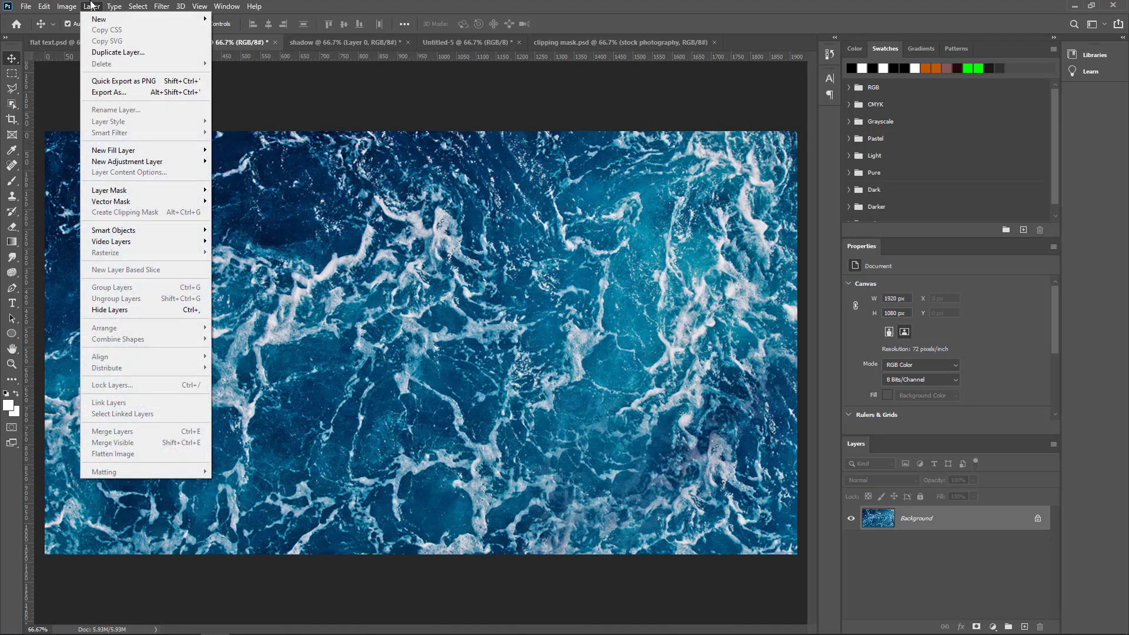
pyautogui.click(107, 54)
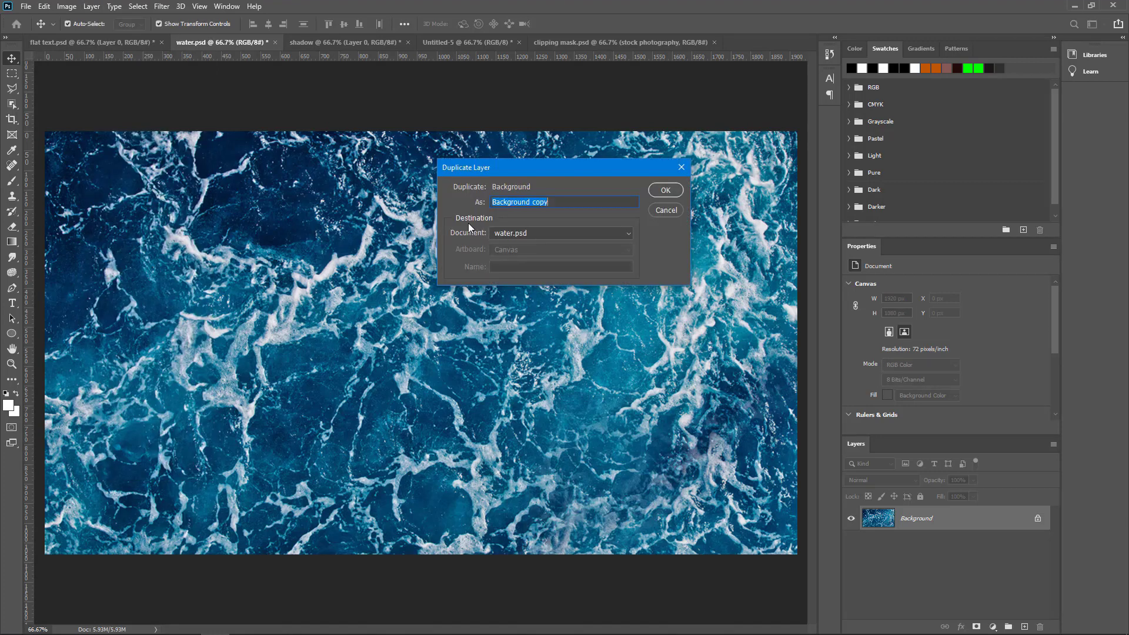
pyautogui.click(554, 234)
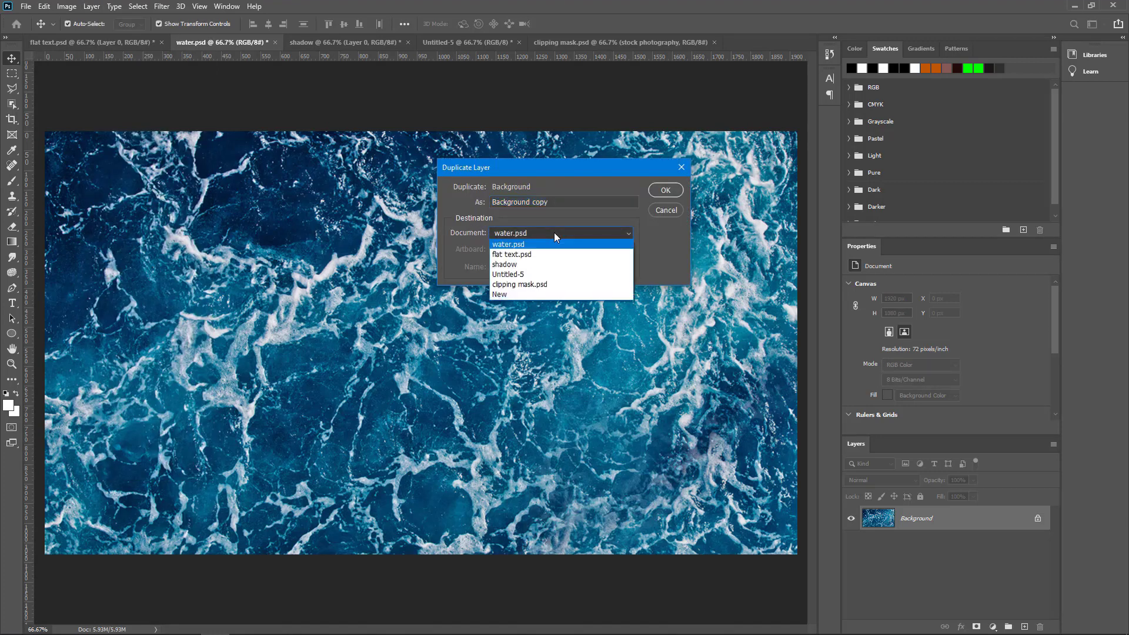
pyautogui.click(541, 286)
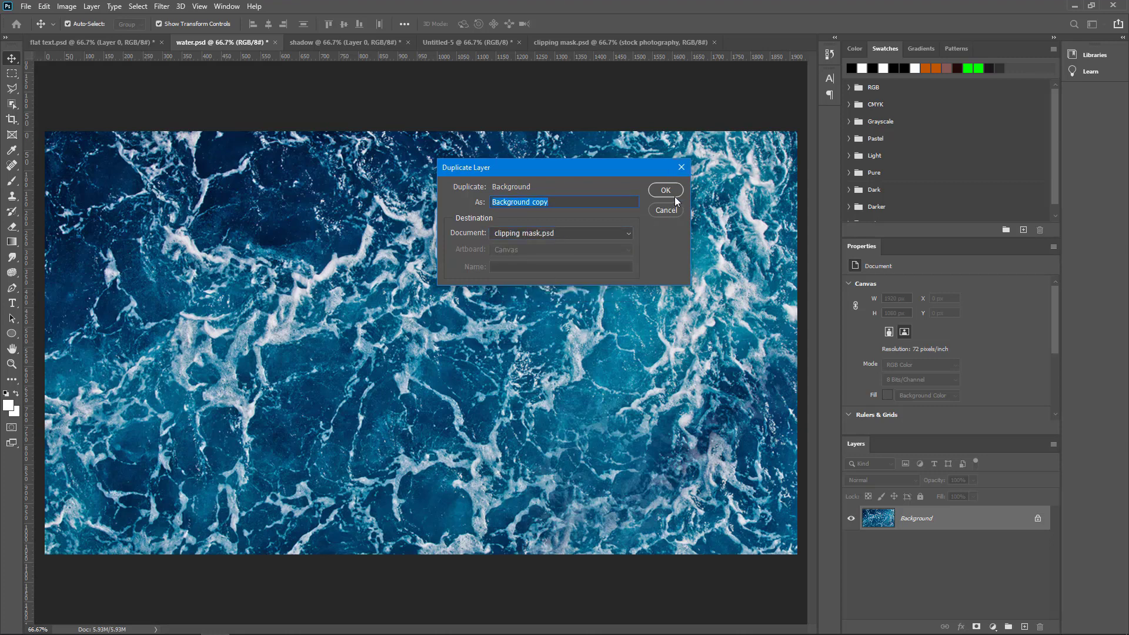
pyautogui.click(672, 194)
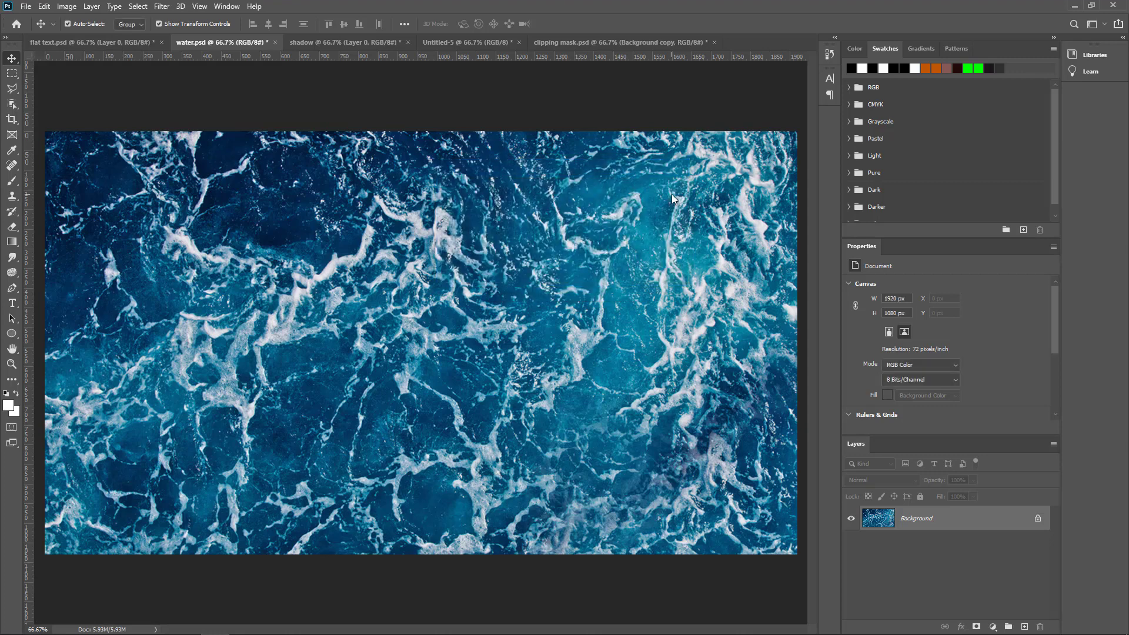
# - In clipping mask.psd, clip the Background copy water layer to the stock photography text layer beneath it
pyautogui.click(548, 42)
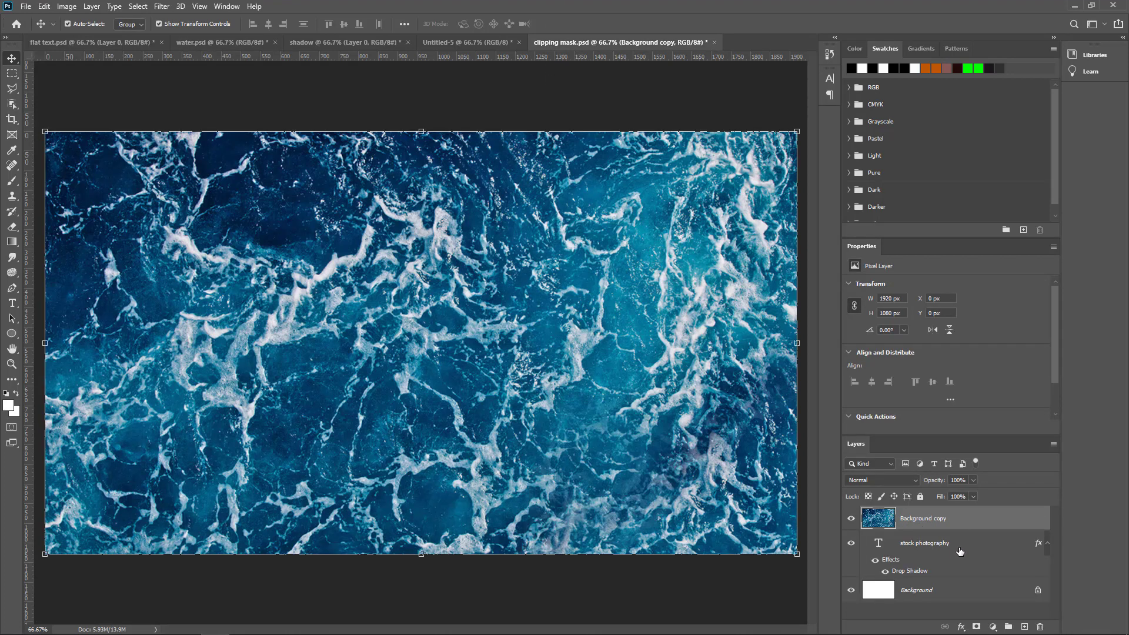
pyautogui.press('alt')
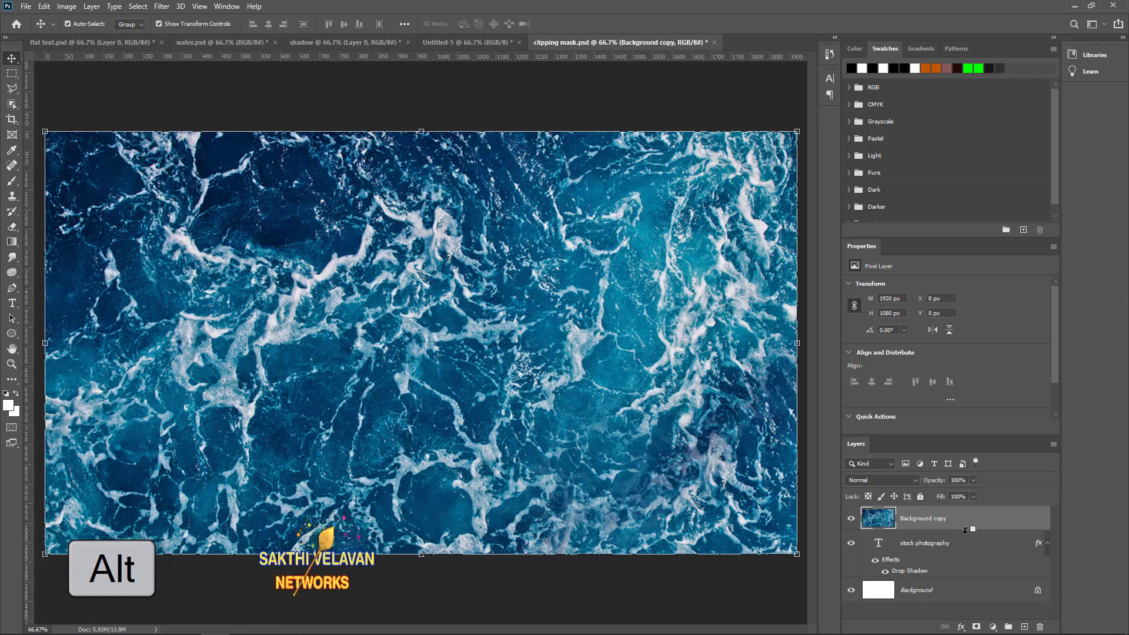
pyautogui.keyDown('alt'); pyautogui.click(965, 530); pyautogui.keyUp('alt')
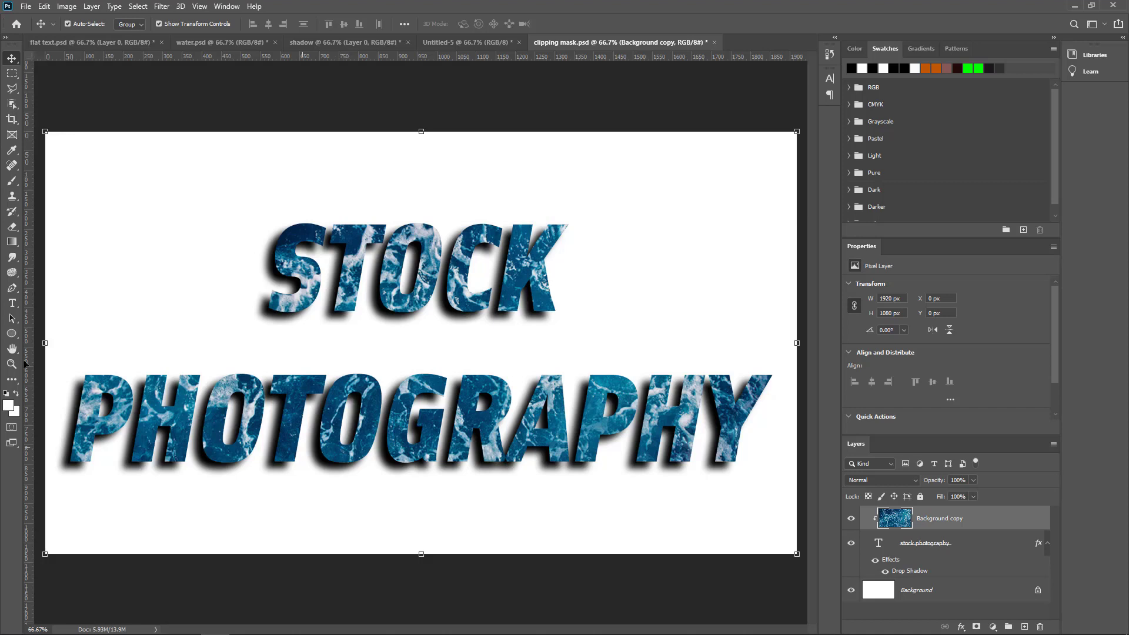
# - Replace the word "STOCK" in the water-filled text with "DEMO" and commit the text edit
pyautogui.click(11, 303)
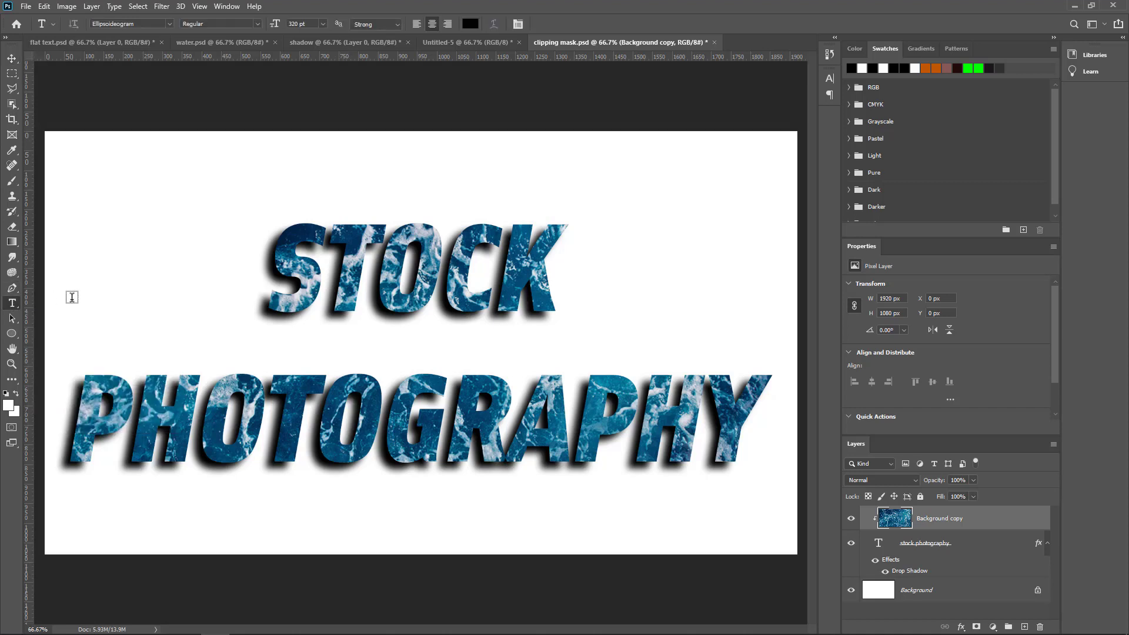
pyautogui.doubleClick(583, 264)
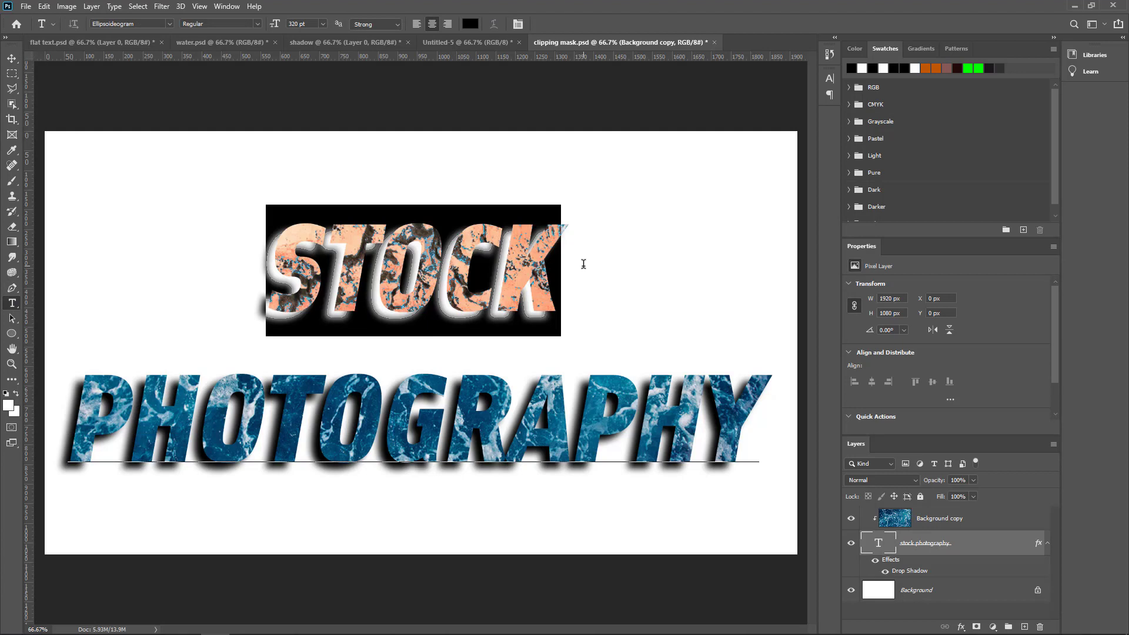
pyautogui.write('demo')
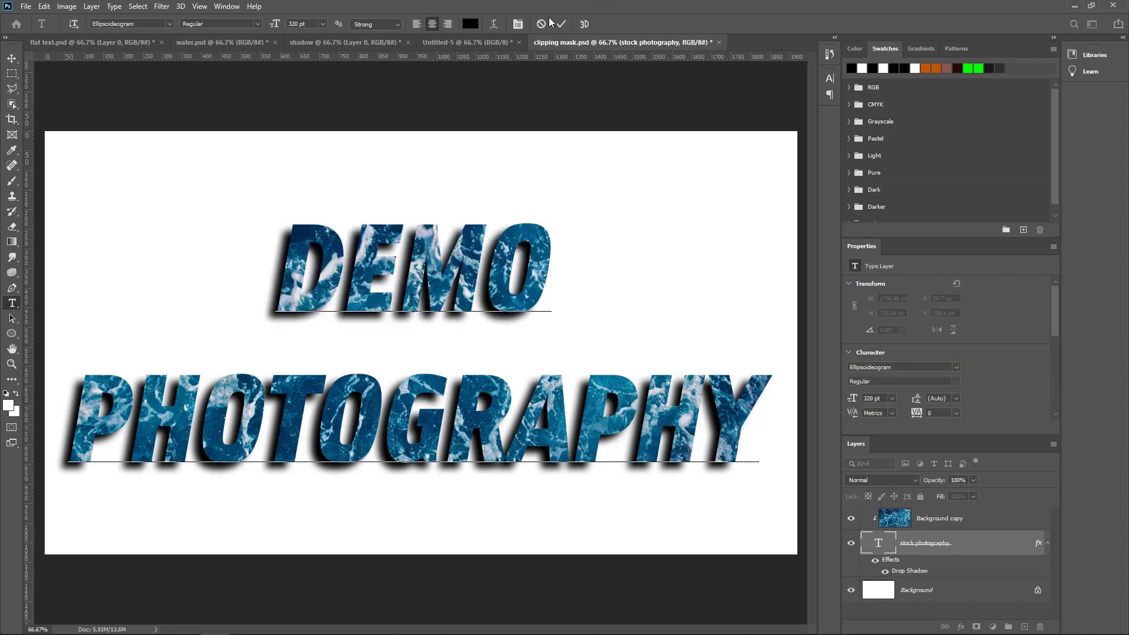
pyautogui.click(579, 277)
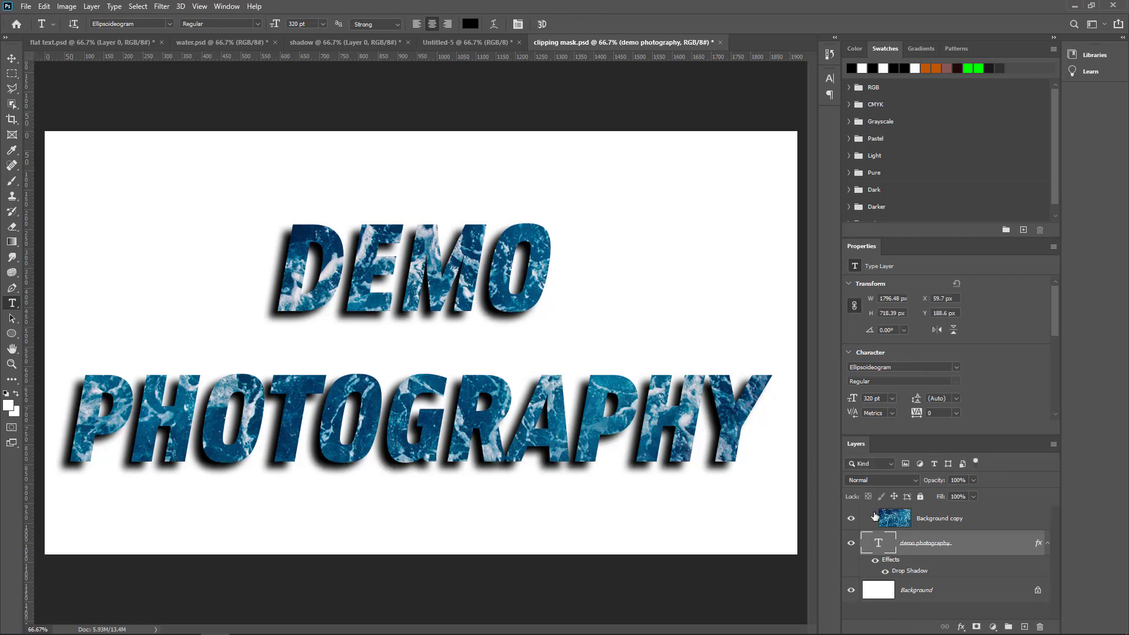
# - Toggle the clipped water layer's visibility to compare, leaving it hidden, and hide the text layer's Drop Shadow effect
pyautogui.click(850, 520)
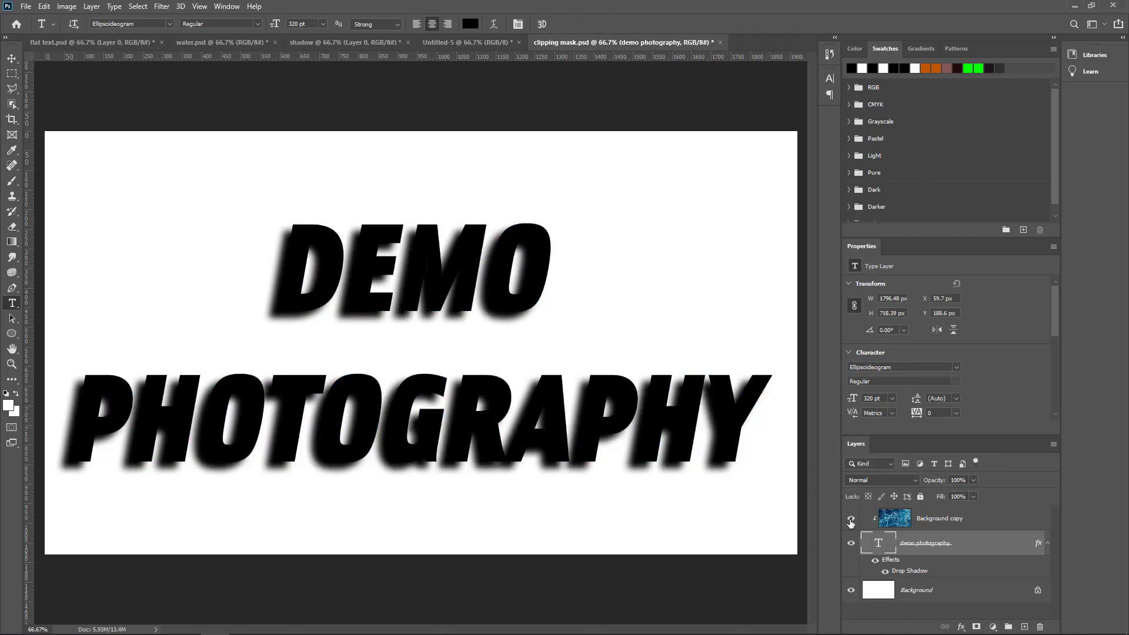
pyautogui.click(850, 520)
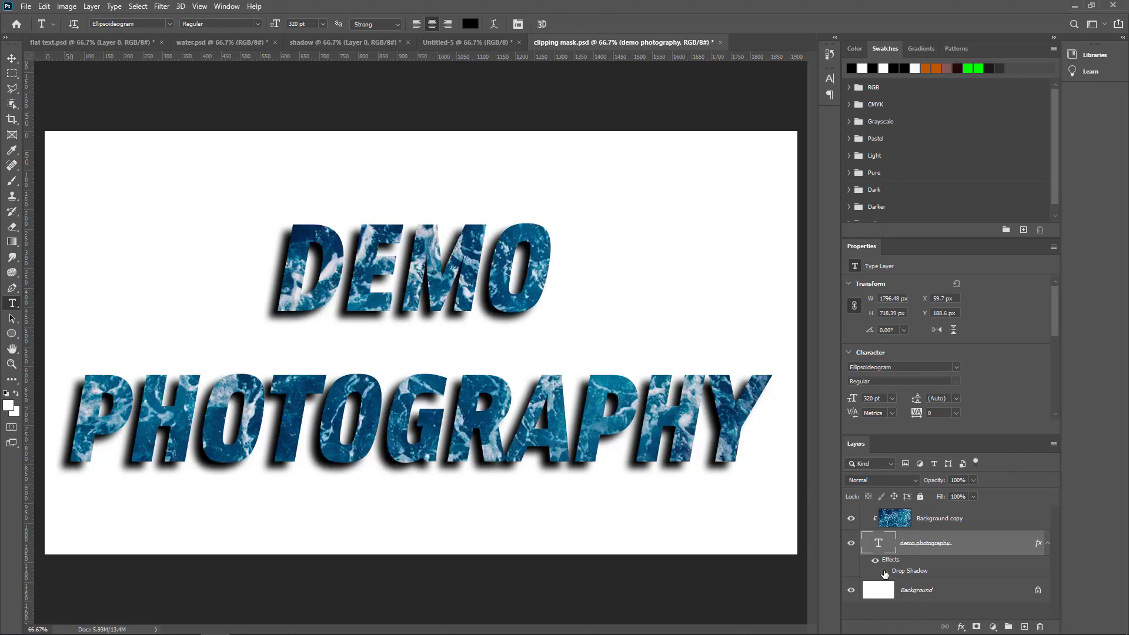
pyautogui.click(850, 518)
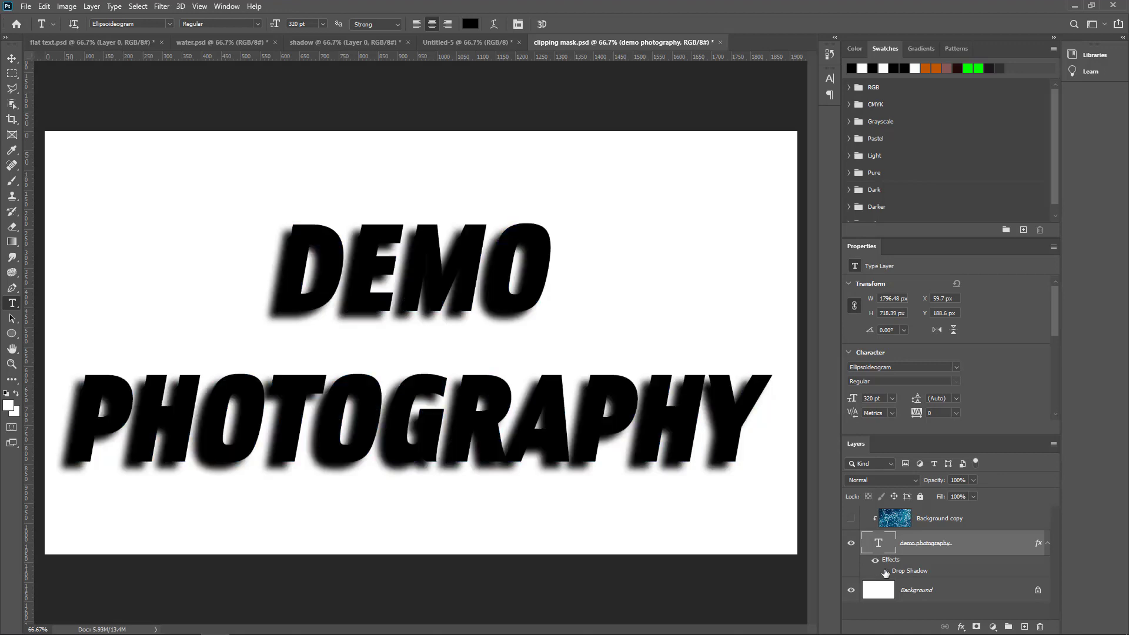
pyautogui.click(886, 572)
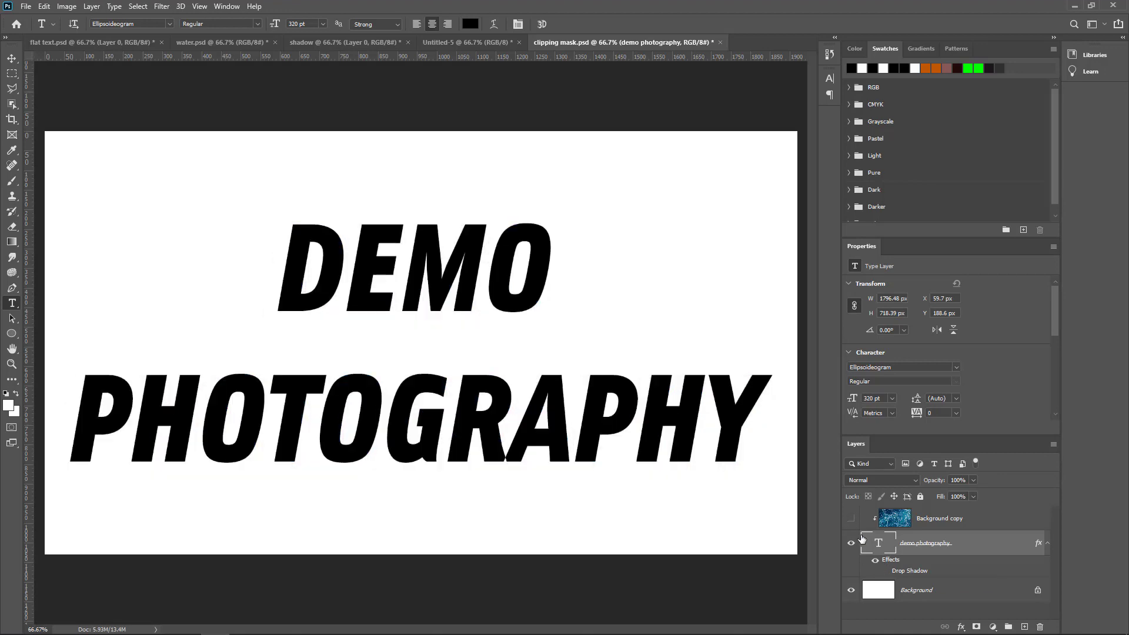